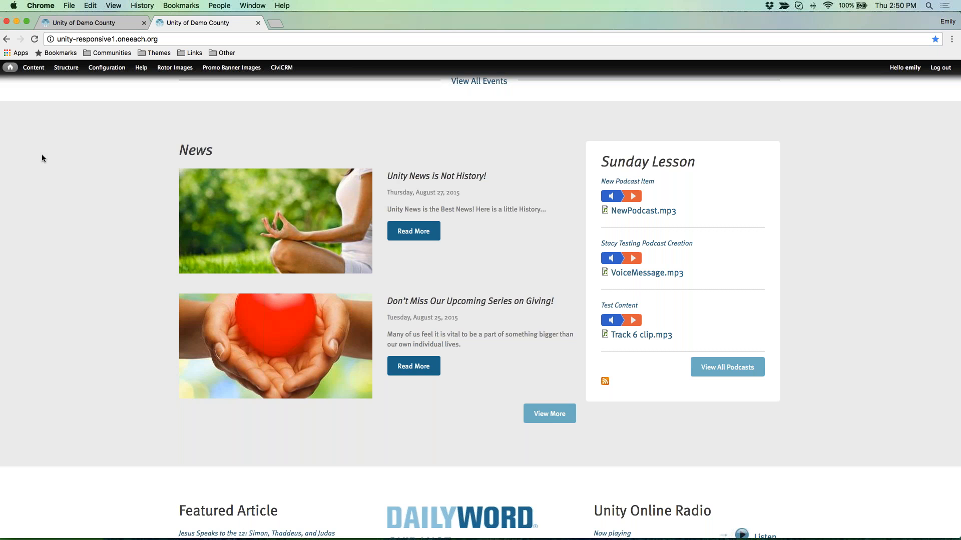
Open the full News listing from the home page's News section and look through its articles
{"action": "mouse_move", "coordinate": [38, 68]}
{"action": "left_click_drag", "start_coordinate": [179, 150], "coordinate": [228, 153]}
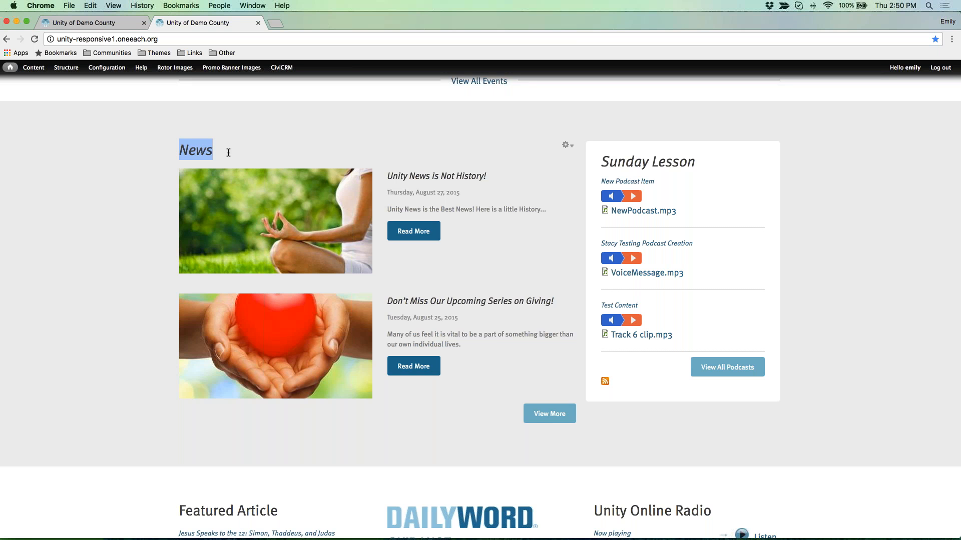
{"action": "left_click", "coordinate": [180, 149]}
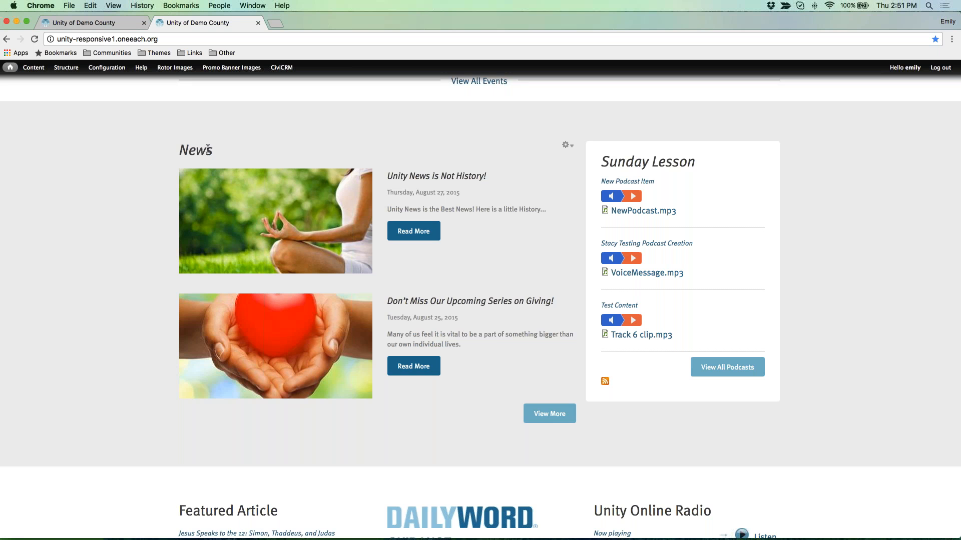
{"action": "left_click", "coordinate": [556, 416]}
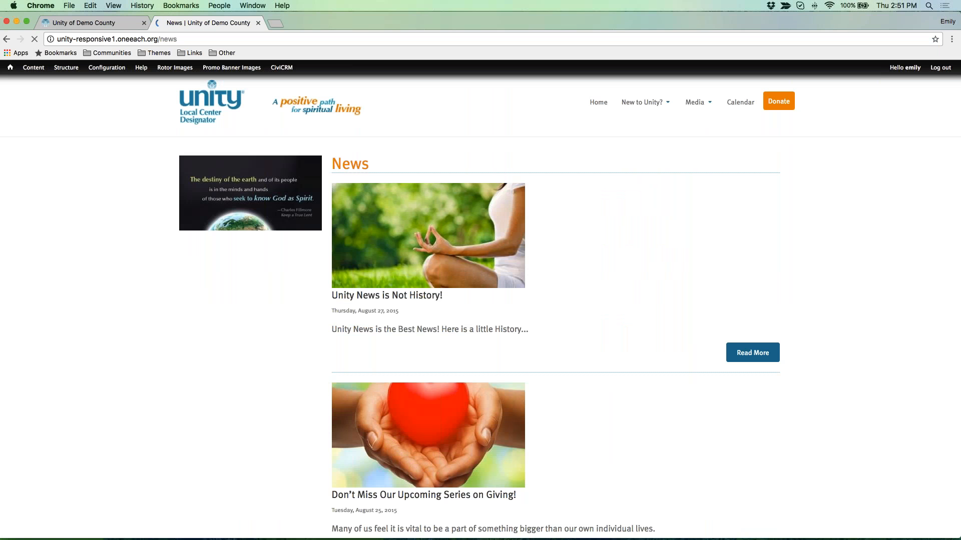
{"action": "scroll", "coordinate": [275, 275], "scroll_direction": "down", "scroll_amount": 2}
{"action": "scroll", "coordinate": [481, 301], "scroll_direction": "down", "scroll_amount": 1}
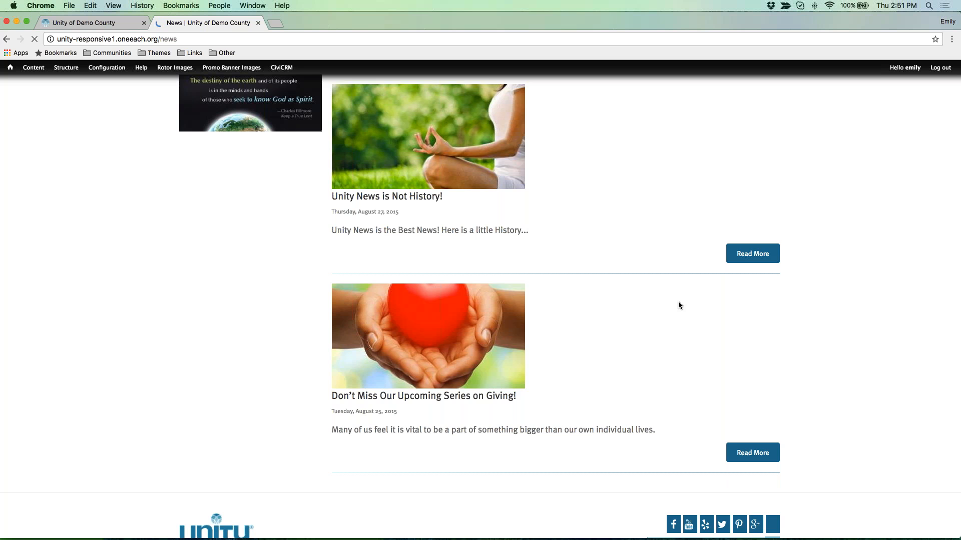
{"action": "scroll", "coordinate": [679, 302], "scroll_direction": "down", "scroll_amount": 1}
{"action": "scroll", "coordinate": [678, 303], "scroll_direction": "up", "scroll_amount": 4}
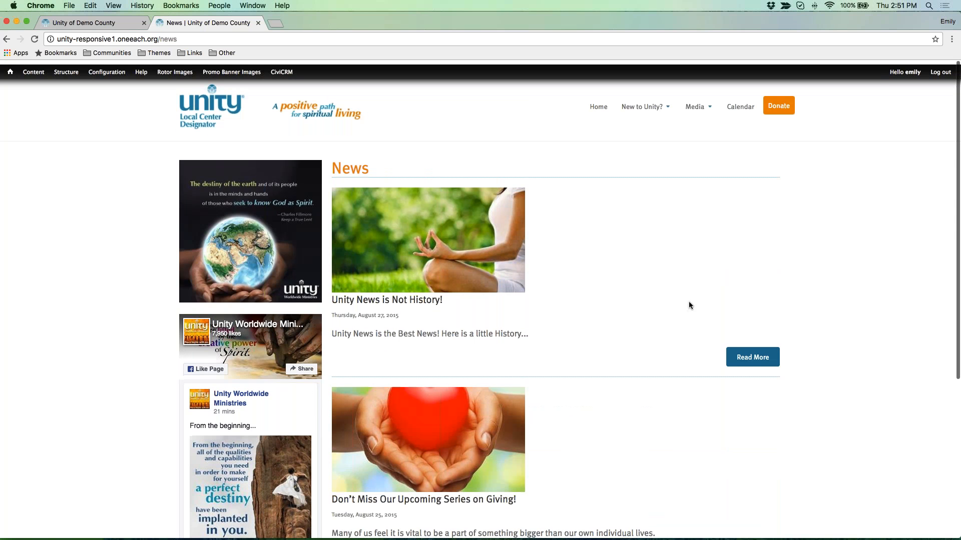
{"action": "left_click_drag", "start_coordinate": [330, 162], "coordinate": [383, 165]}
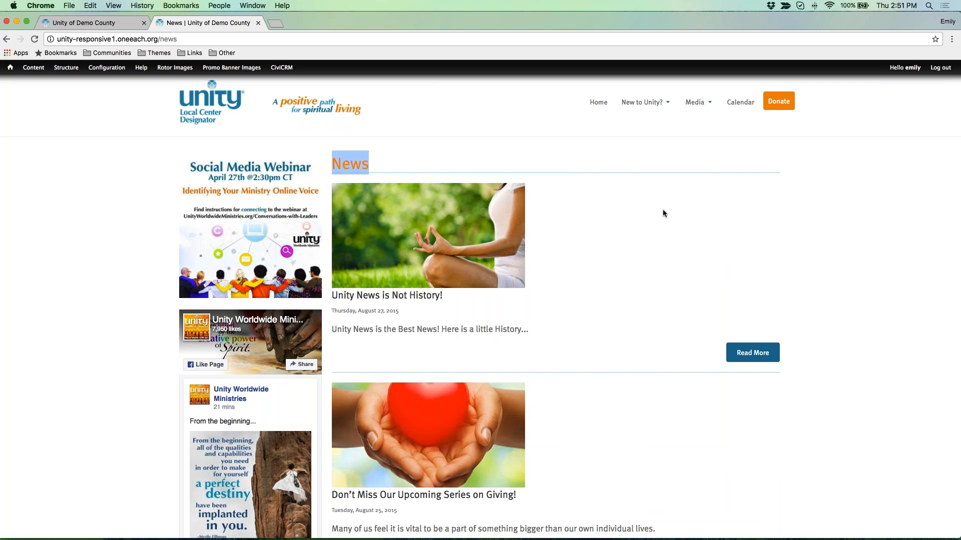
Return to the site's home page and look through its sections down to the News and Sunday Lesson blocks
{"action": "left_click", "coordinate": [209, 114]}
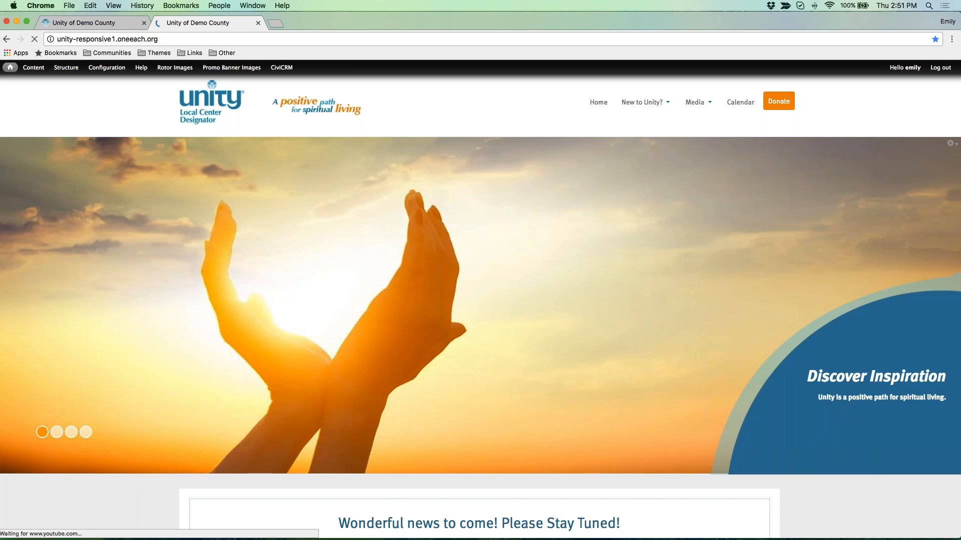
{"action": "scroll", "coordinate": [481, 301], "scroll_direction": "down", "scroll_amount": 3}
{"action": "scroll", "coordinate": [480, 301], "scroll_direction": "down", "scroll_amount": 10}
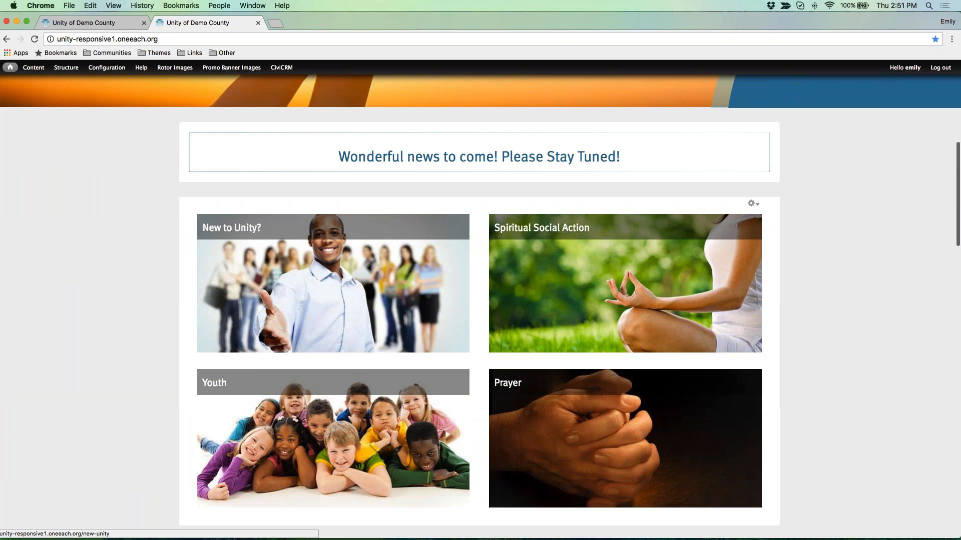
{"action": "scroll", "coordinate": [167, 123], "scroll_direction": "down", "scroll_amount": 2}
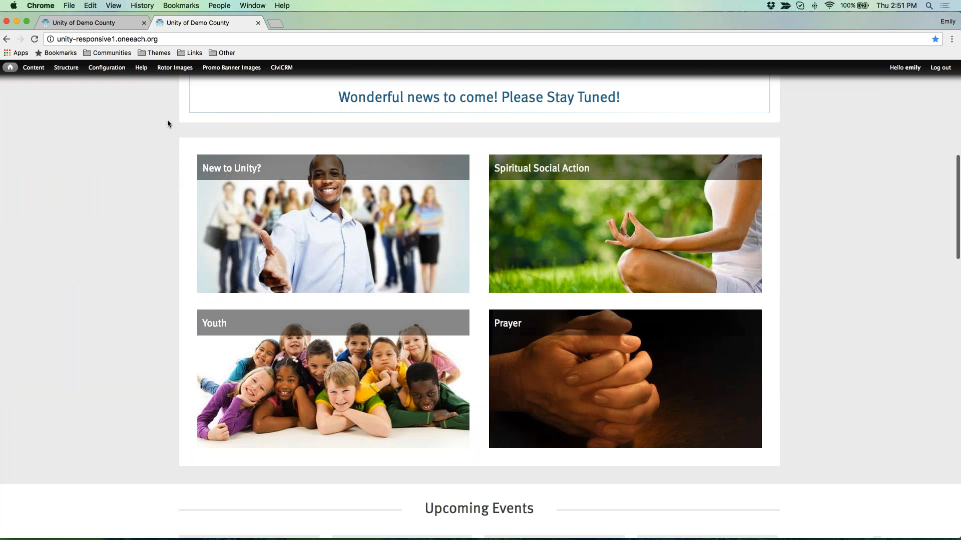
{"action": "scroll", "coordinate": [139, 156], "scroll_direction": "down", "scroll_amount": 3}
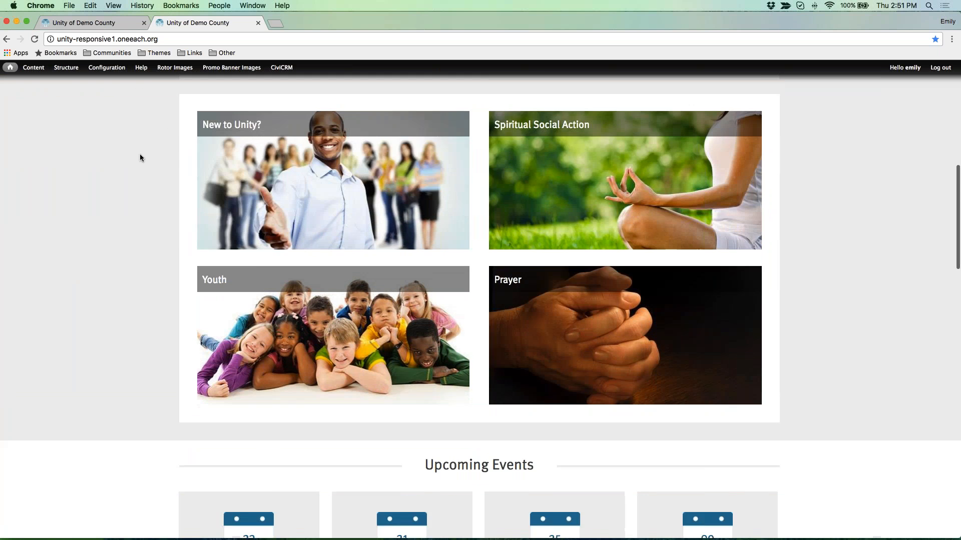
{"action": "scroll", "coordinate": [139, 157], "scroll_direction": "down", "scroll_amount": 18}
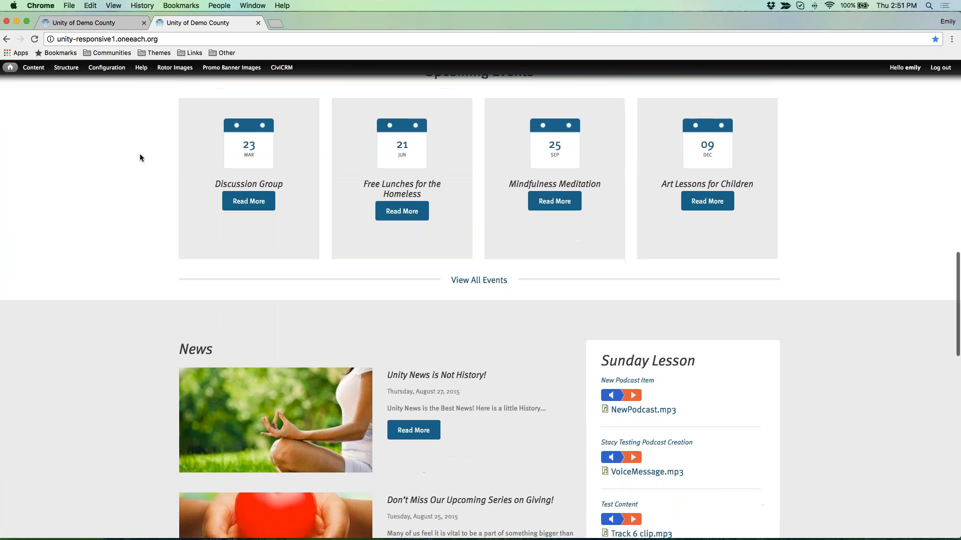
{"action": "scroll", "coordinate": [140, 157], "scroll_direction": "down", "scroll_amount": 2}
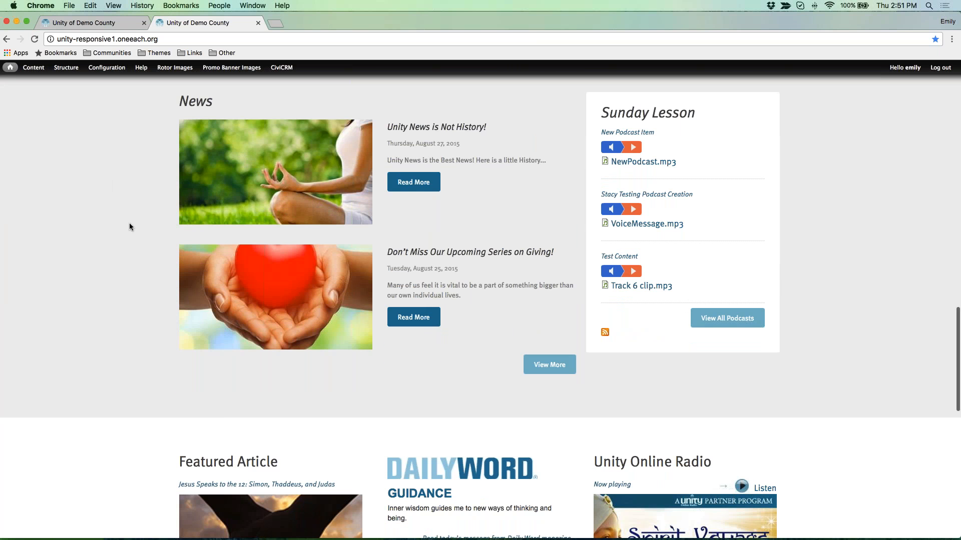
Open the site's Help link to view the OneEach support site, and close it again
{"action": "left_click", "coordinate": [140, 69]}
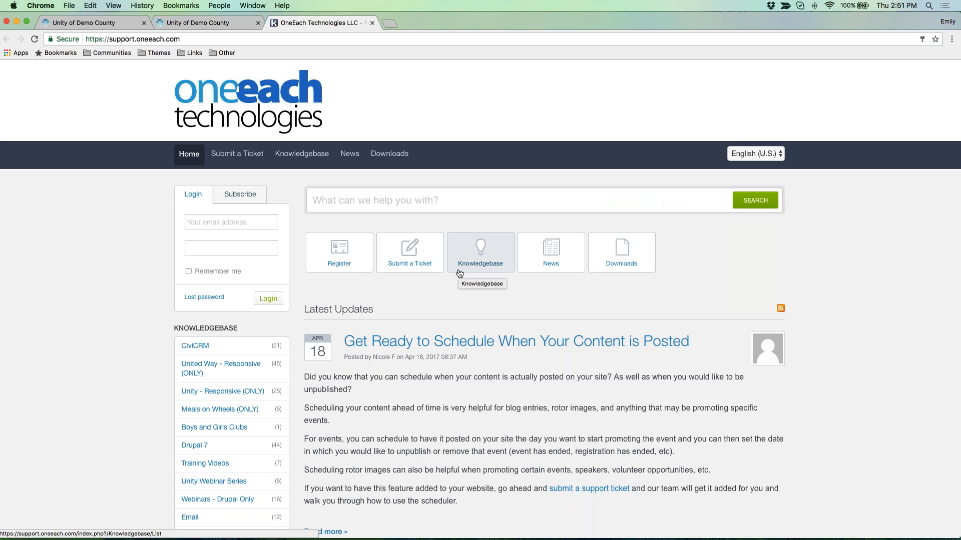
{"action": "left_click", "coordinate": [372, 23]}
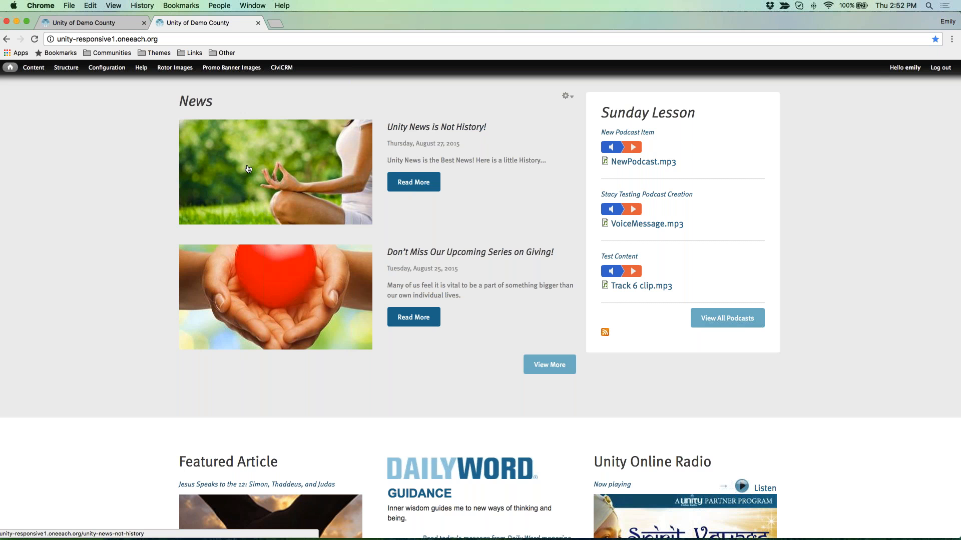
View the full "Unity News is Not History!" article and return to the home page
{"action": "left_click", "coordinate": [427, 183]}
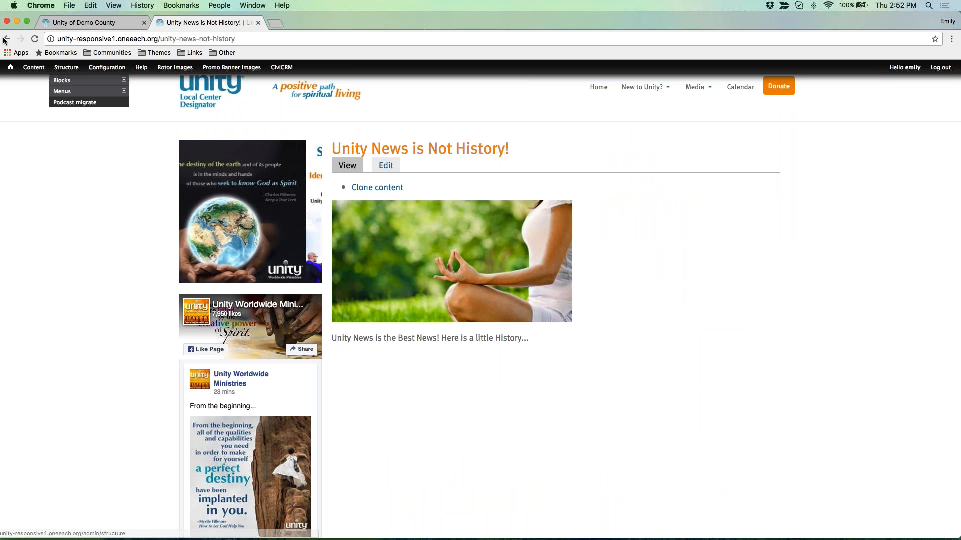
{"action": "left_click", "coordinate": [218, 89]}
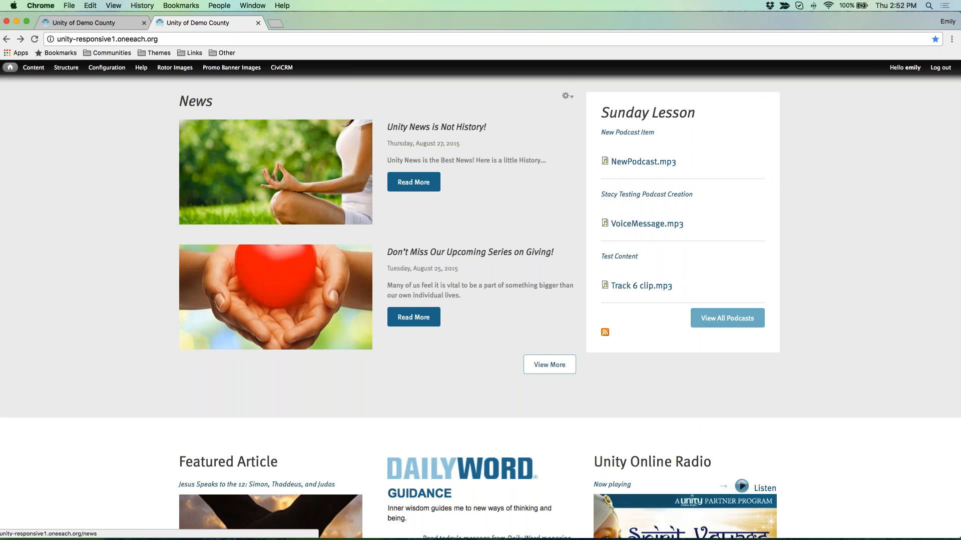
Open the full News listing again and examine its /news address and the articles it contains
{"action": "left_click", "coordinate": [559, 365]}
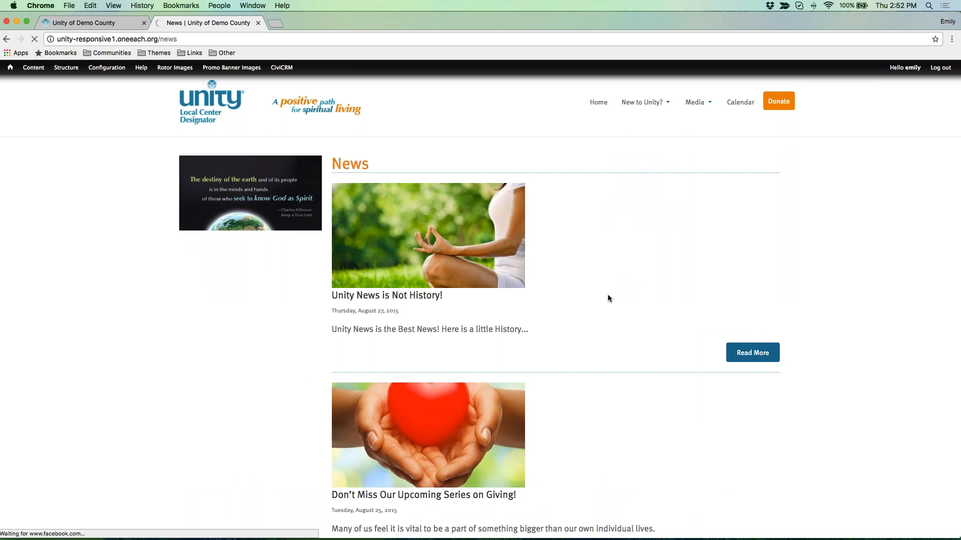
{"action": "scroll", "coordinate": [607, 299], "scroll_direction": "down", "scroll_amount": 1}
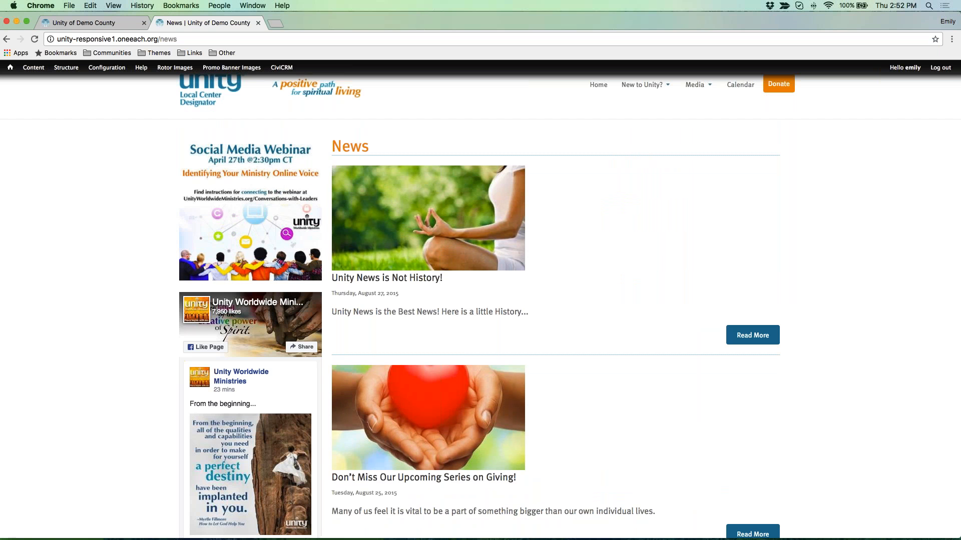
{"action": "left_click_drag", "start_coordinate": [160, 40], "coordinate": [190, 40]}
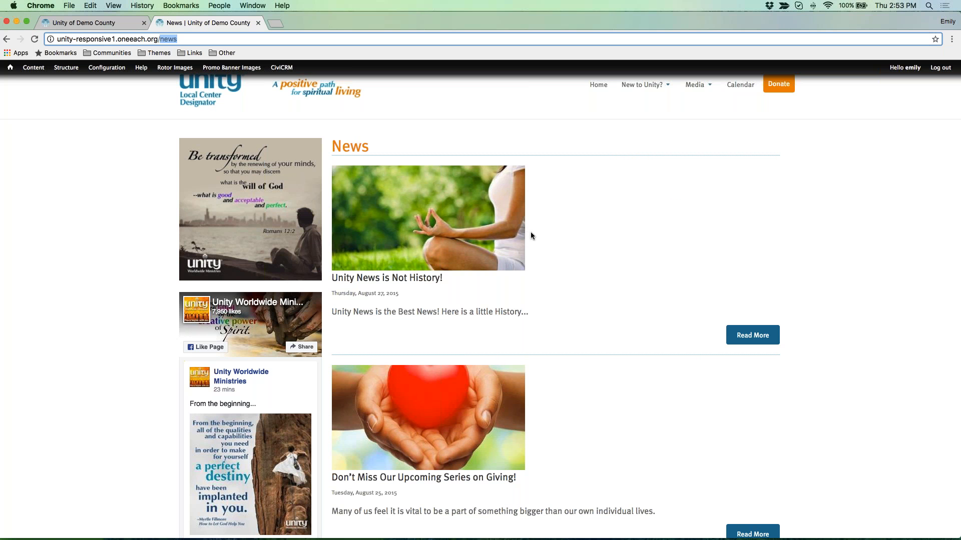
{"action": "scroll", "coordinate": [581, 229], "scroll_direction": "down", "scroll_amount": 3}
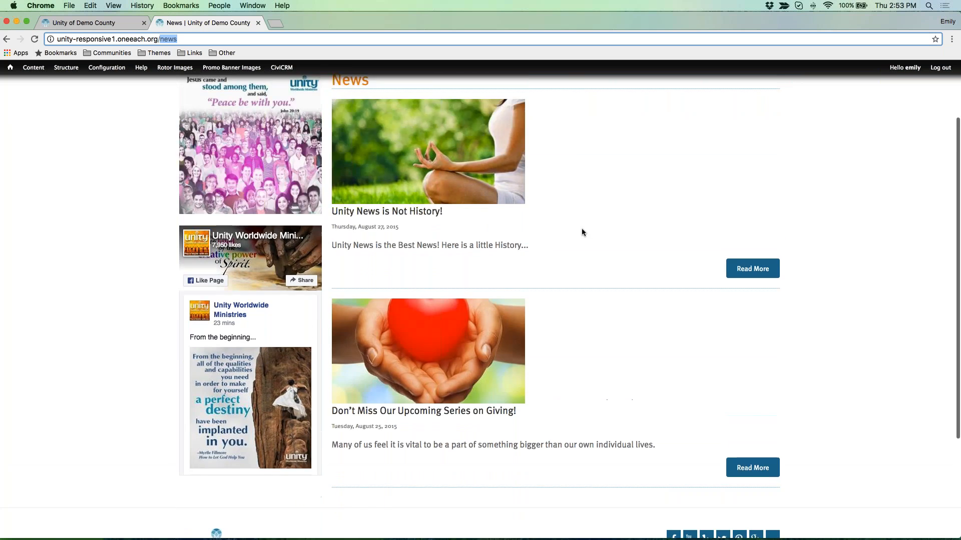
{"action": "scroll", "coordinate": [581, 232], "scroll_direction": "up", "scroll_amount": 3}
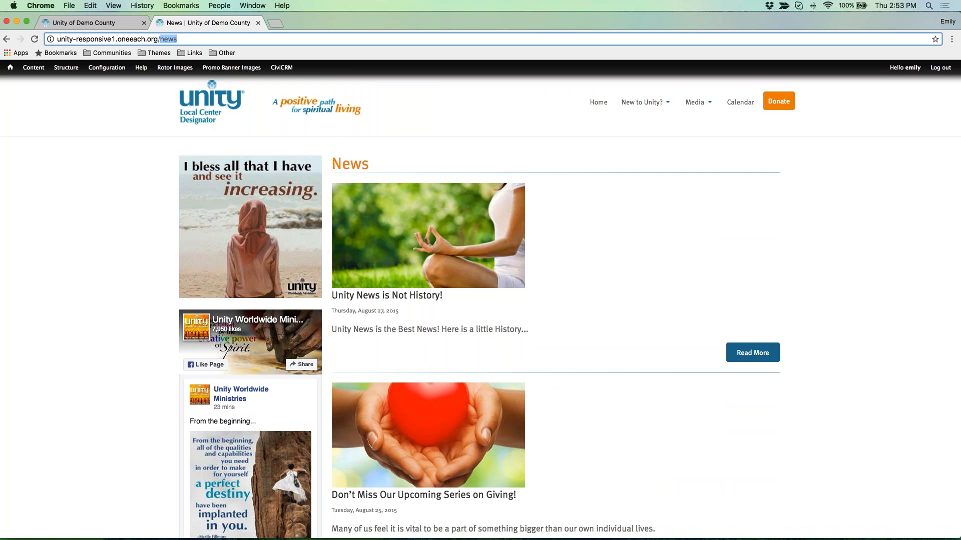
{"action": "scroll", "coordinate": [662, 348], "scroll_direction": "down", "scroll_amount": 5}
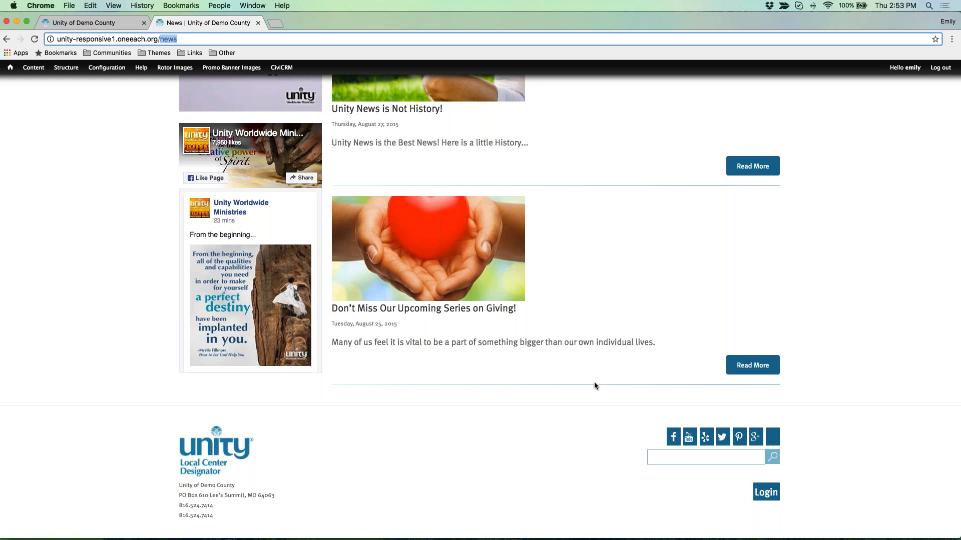
{"action": "scroll", "coordinate": [623, 226], "scroll_direction": "up", "scroll_amount": 5}
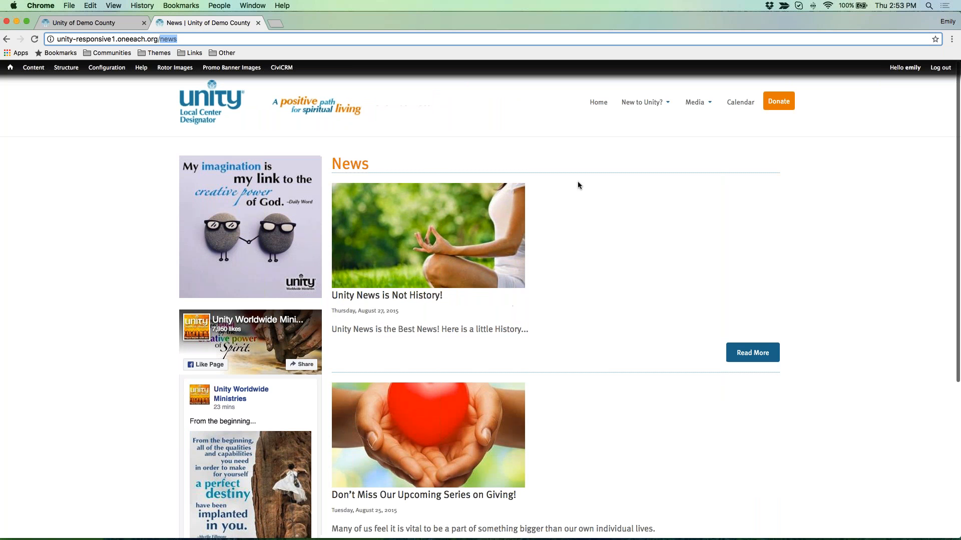
Go back to the home page and bring its News section into view
{"action": "left_click", "coordinate": [202, 108]}
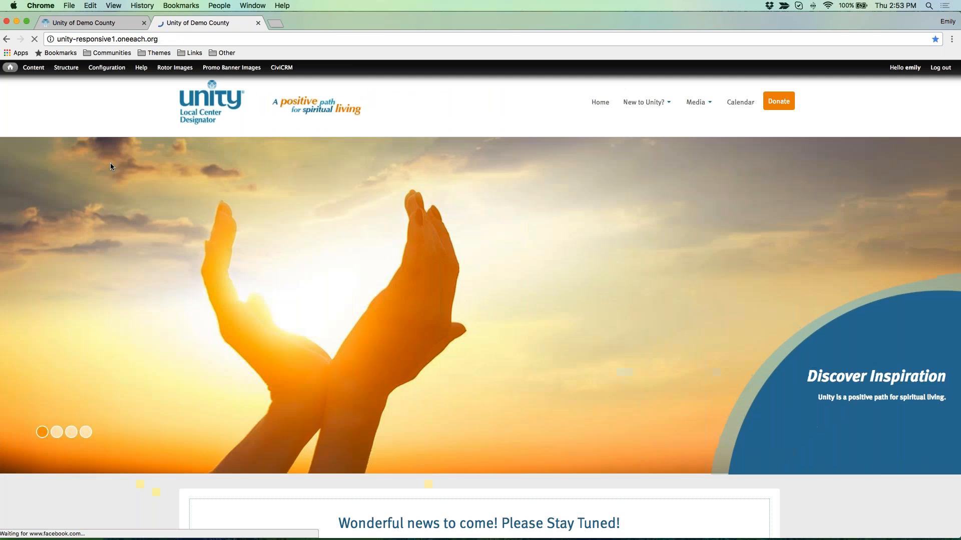
{"action": "scroll", "coordinate": [110, 167], "scroll_direction": "down", "scroll_amount": 8}
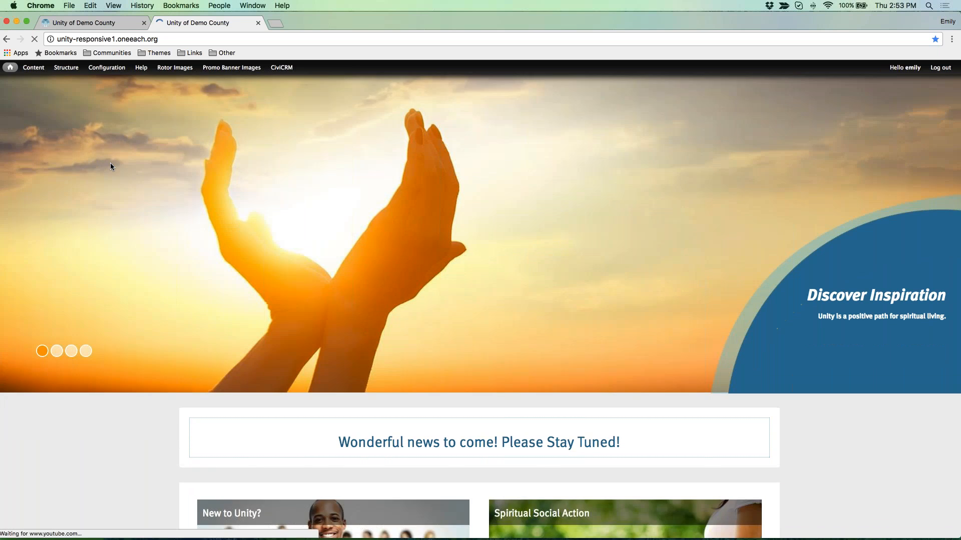
{"action": "scroll", "coordinate": [110, 167], "scroll_direction": "down", "scroll_amount": 10}
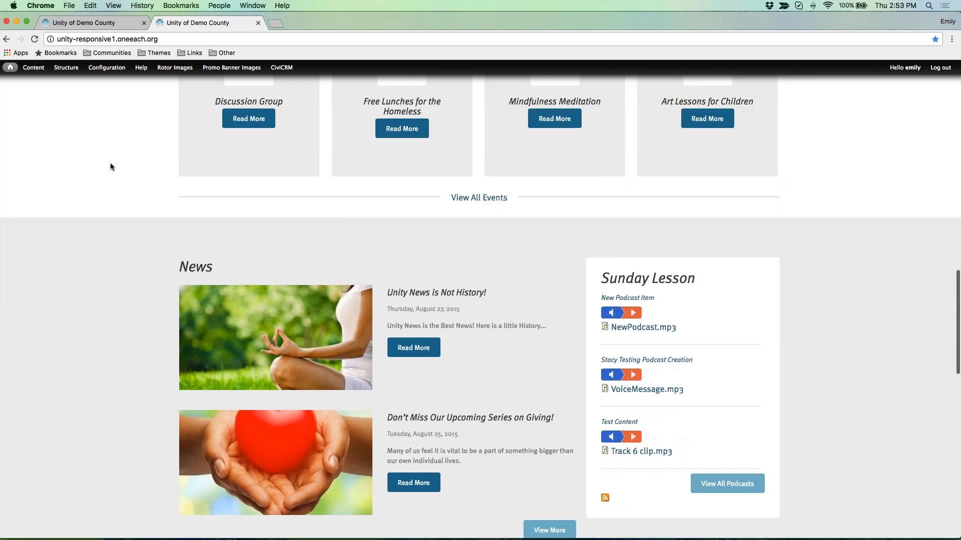
{"action": "scroll", "coordinate": [110, 167], "scroll_direction": "down", "scroll_amount": 2}
Start a new News content item and title it "New News Item"
{"action": "mouse_move", "coordinate": [32, 68]}
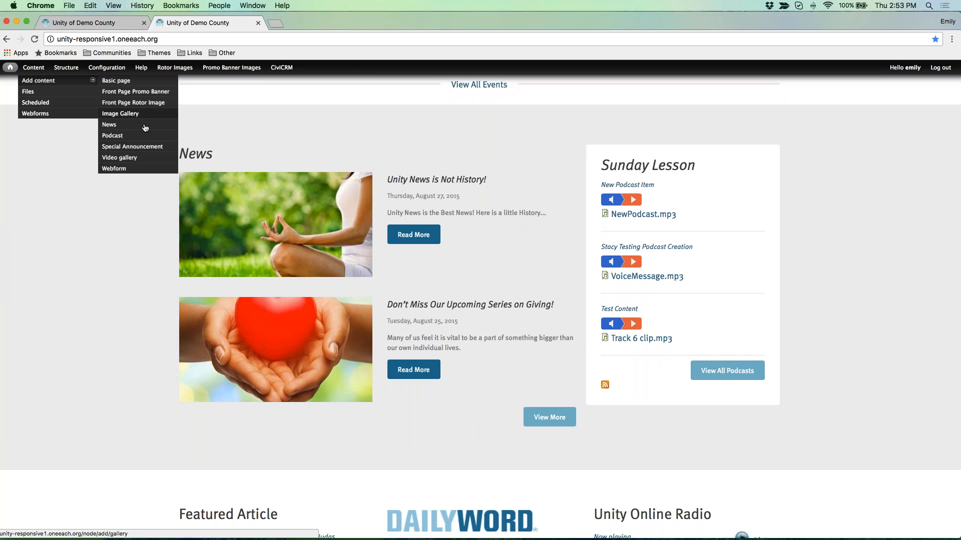
{"action": "left_click", "coordinate": [111, 128]}
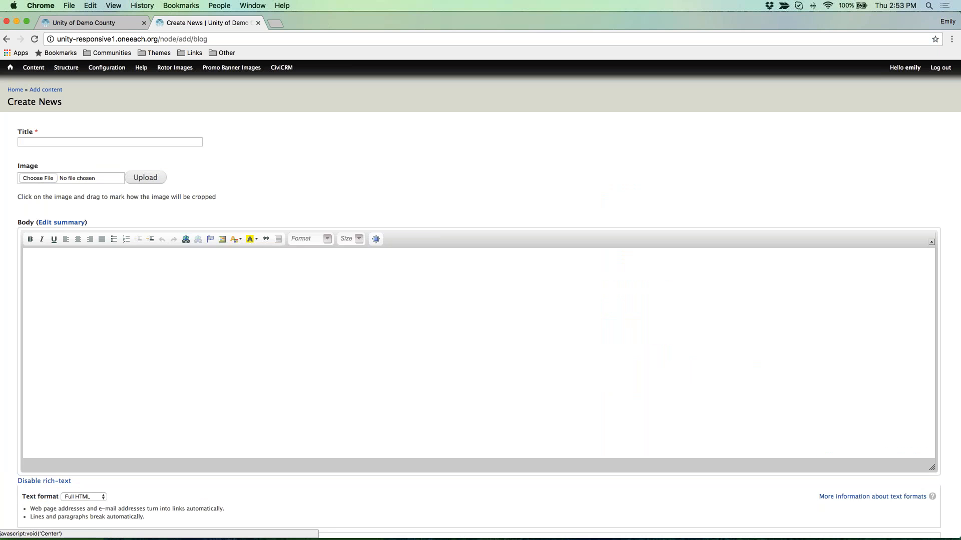
{"action": "left_click", "coordinate": [46, 143]}
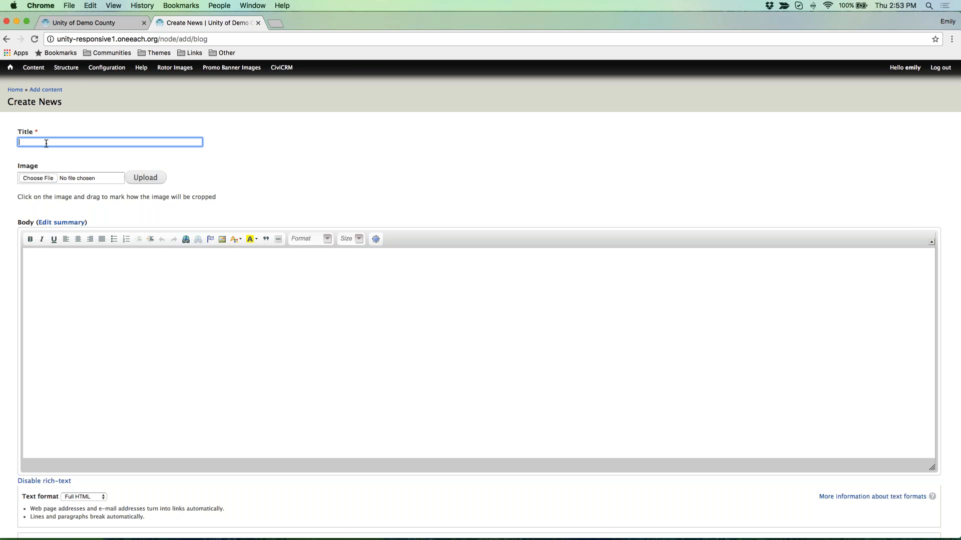
{"action": "type", "text": "New News Item"}
Start choosing the news image and browse to the Stock Basic/Inspiration folder under Unity Images, Unity Promo Banners
{"action": "left_click", "coordinate": [31, 178]}
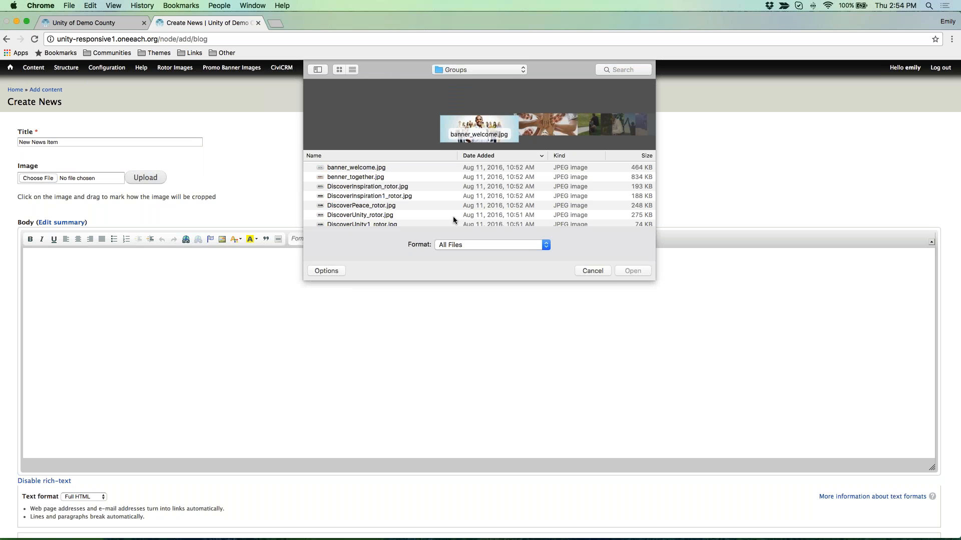
{"action": "left_click", "coordinate": [506, 70]}
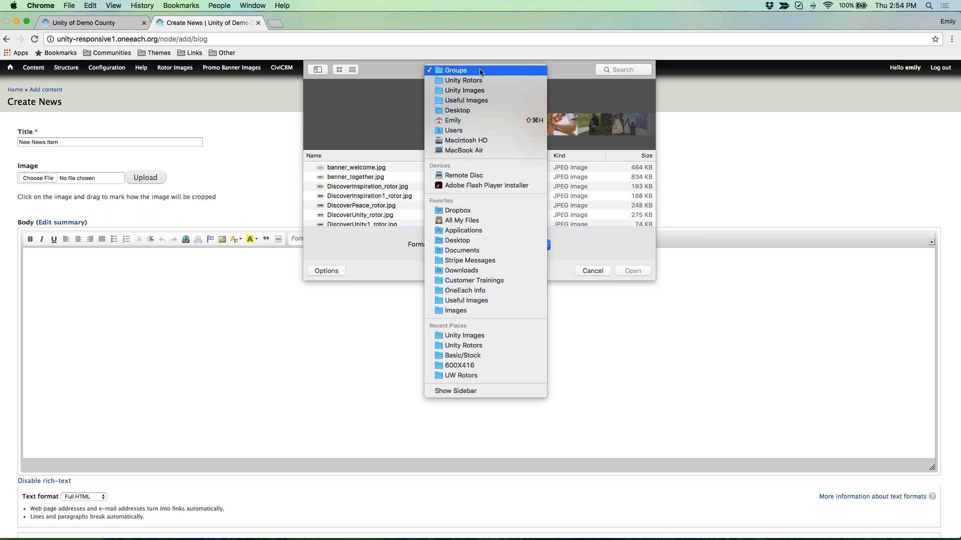
{"action": "left_click", "coordinate": [476, 92]}
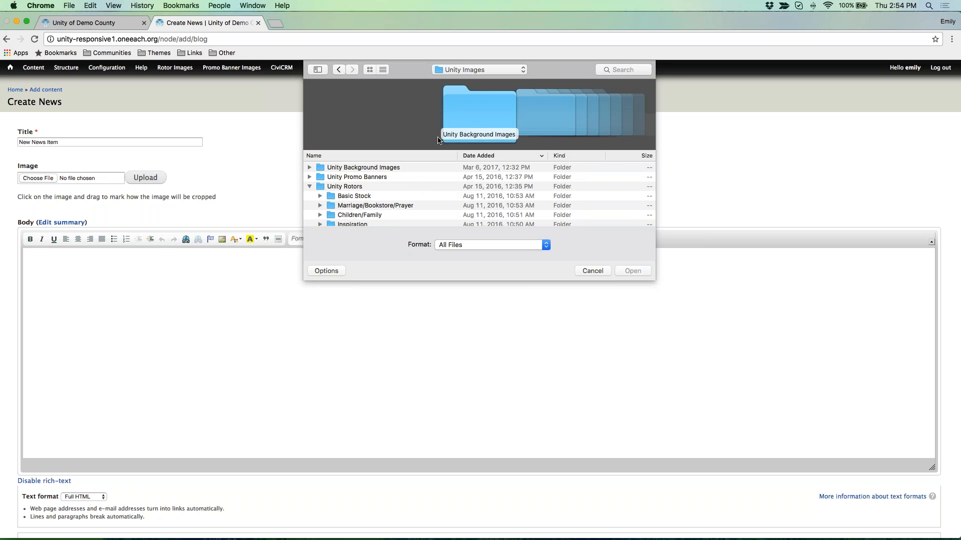
{"action": "left_click", "coordinate": [309, 187]}
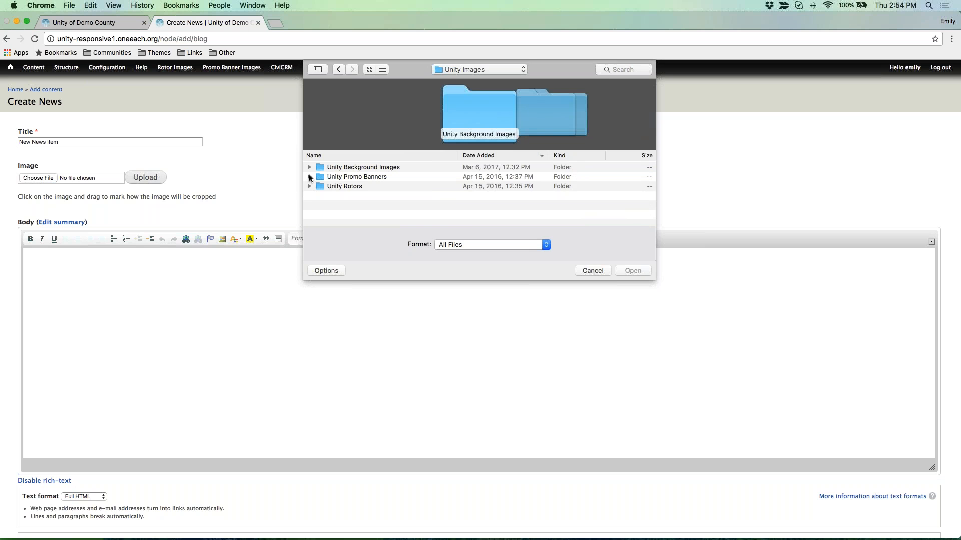
{"action": "left_click", "coordinate": [309, 177]}
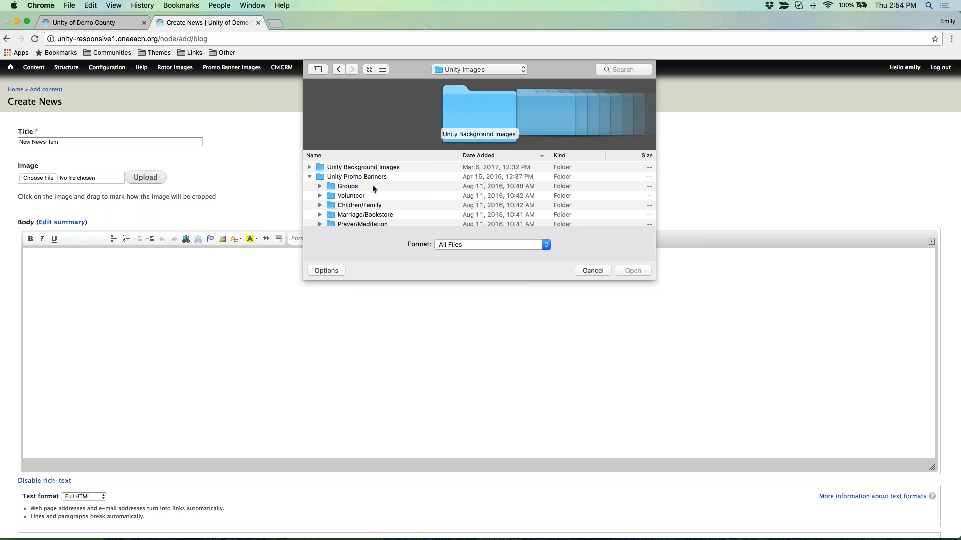
{"action": "scroll", "coordinate": [372, 188], "scroll_direction": "down", "scroll_amount": 2}
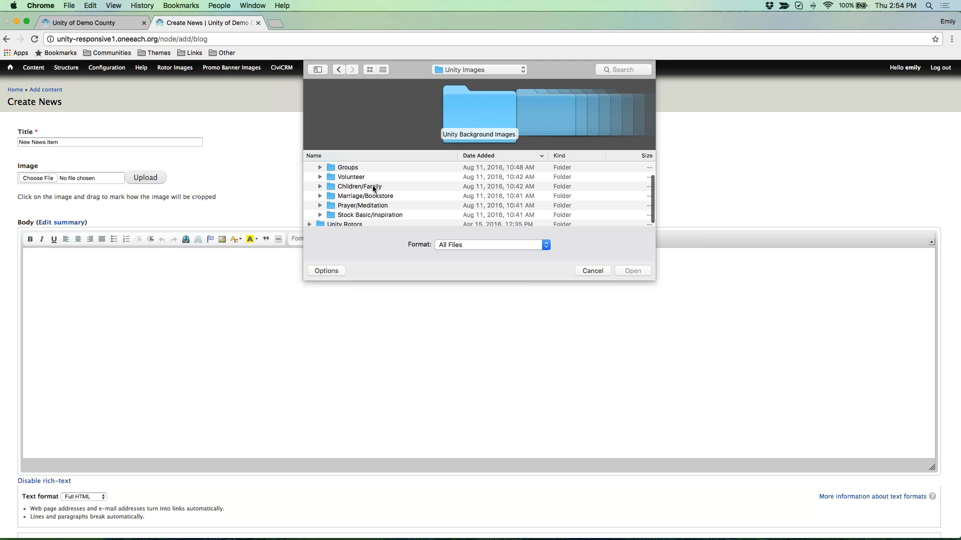
{"action": "left_click", "coordinate": [320, 214]}
{"action": "scroll", "coordinate": [382, 220], "scroll_direction": "down", "scroll_amount": 3}
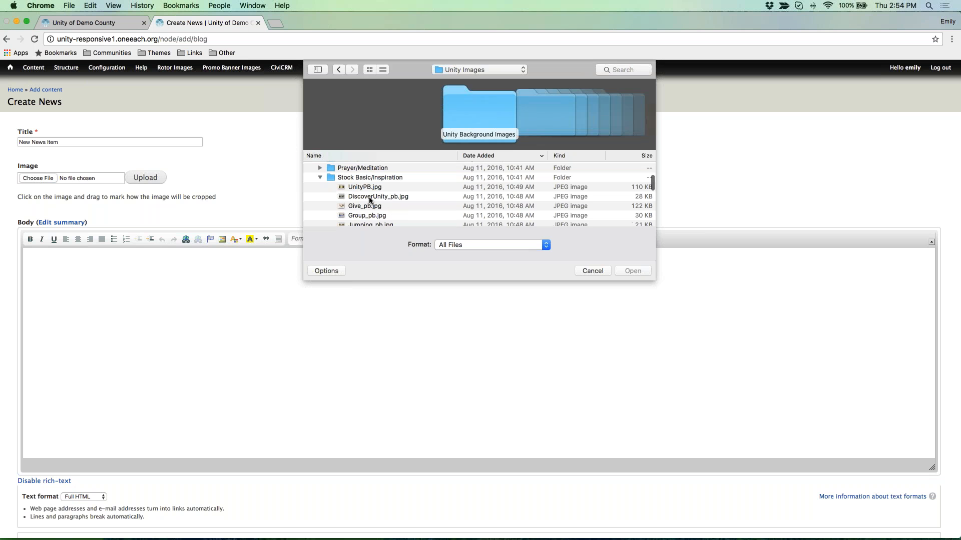
Preview the stock images, choose stock_heart2.jpg and upload it as the news item's image
{"action": "left_click", "coordinate": [370, 200]}
{"action": "key", "text": "Down"}
{"action": "key", "text": "Down"}
{"action": "key", "text": "Down"}
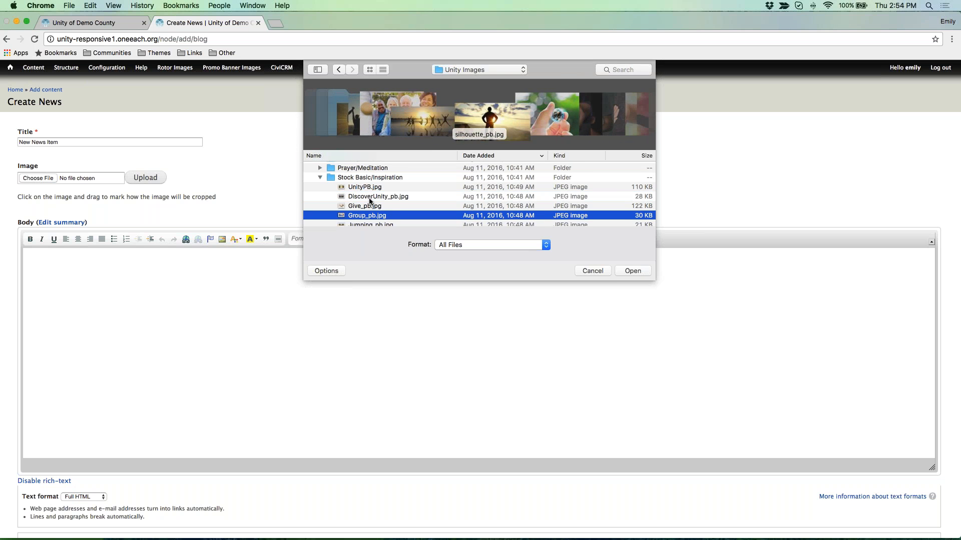
{"action": "key", "text": "Down"}
{"action": "key", "text": "Down"}
{"action": "key", "text": "Down"}
{"action": "key", "text": "Down"}
{"action": "key", "text": "Down"}
{"action": "key", "text": "Down"}
{"action": "key", "text": "Down"}
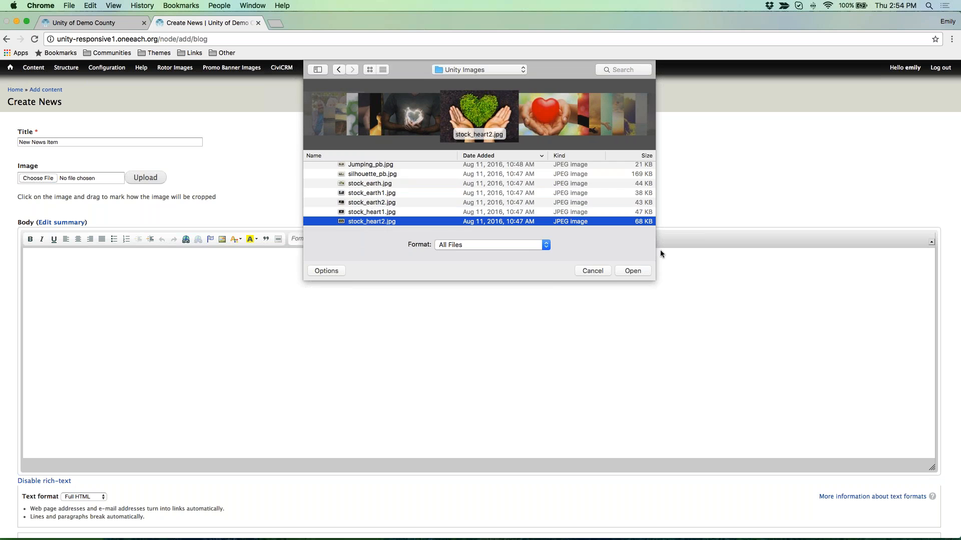
{"action": "key", "text": "Return"}
{"action": "left_click", "coordinate": [151, 183]}
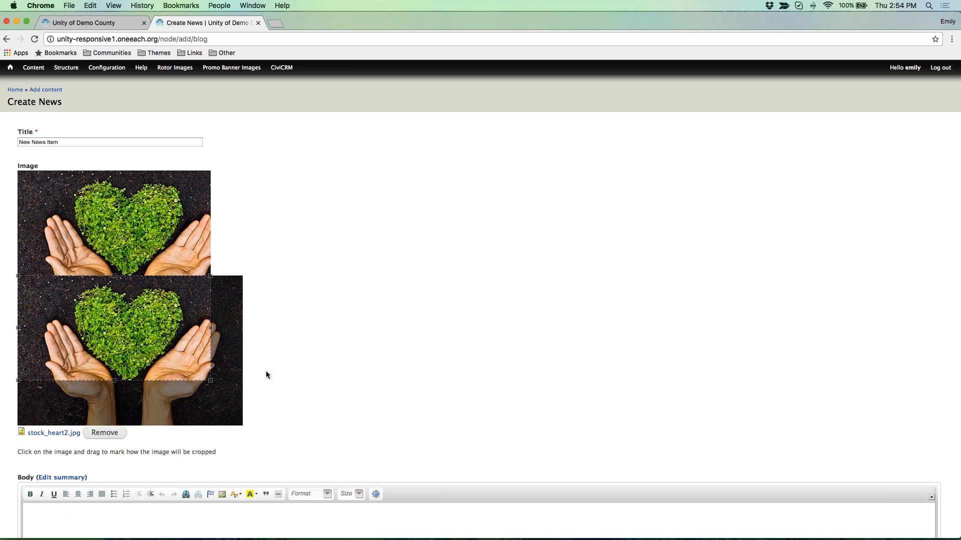
Widen the crop area to the image's full width and shift it slightly down, checking the News images on the home page for comparison
{"action": "left_click_drag", "start_coordinate": [211, 381], "coordinate": [242, 397]}
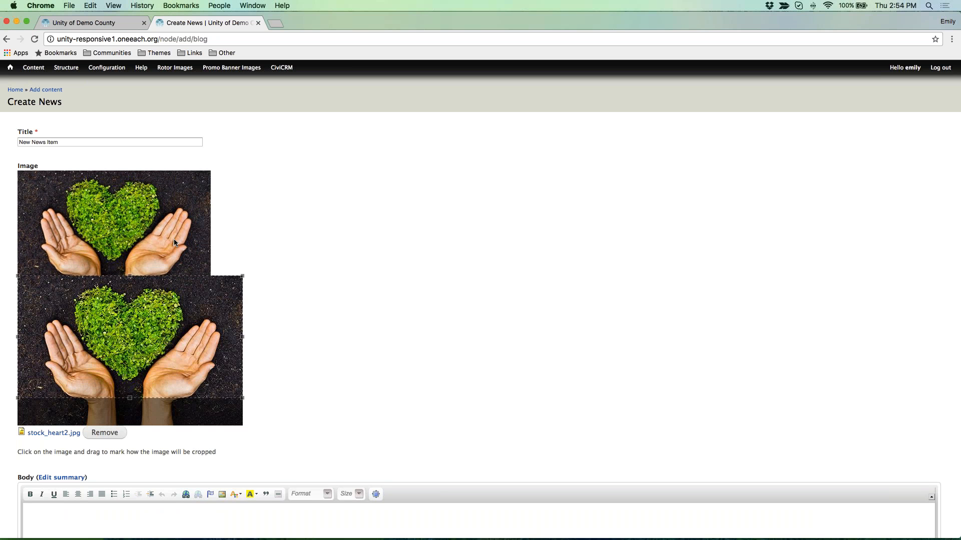
{"action": "left_click", "coordinate": [107, 23]}
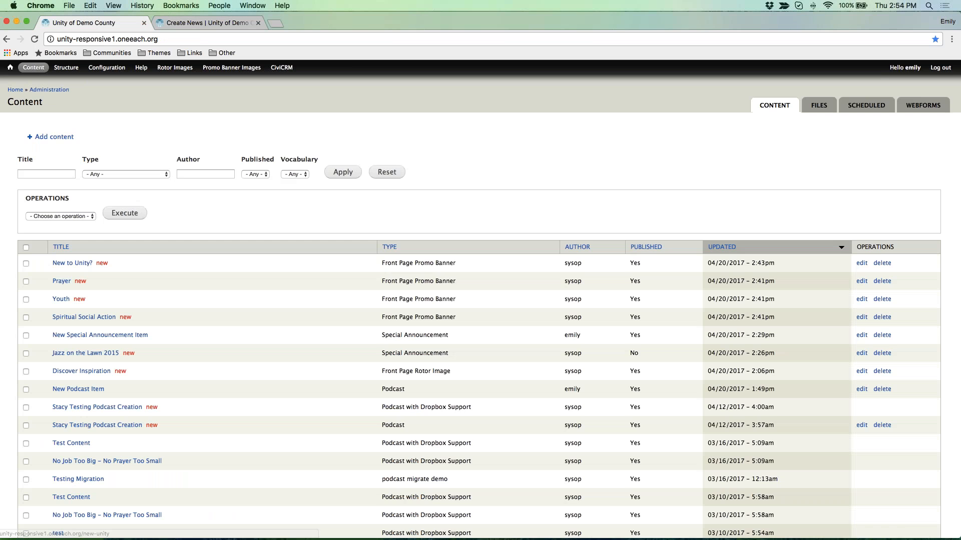
{"action": "scroll", "coordinate": [295, 297], "scroll_direction": "down", "scroll_amount": 20}
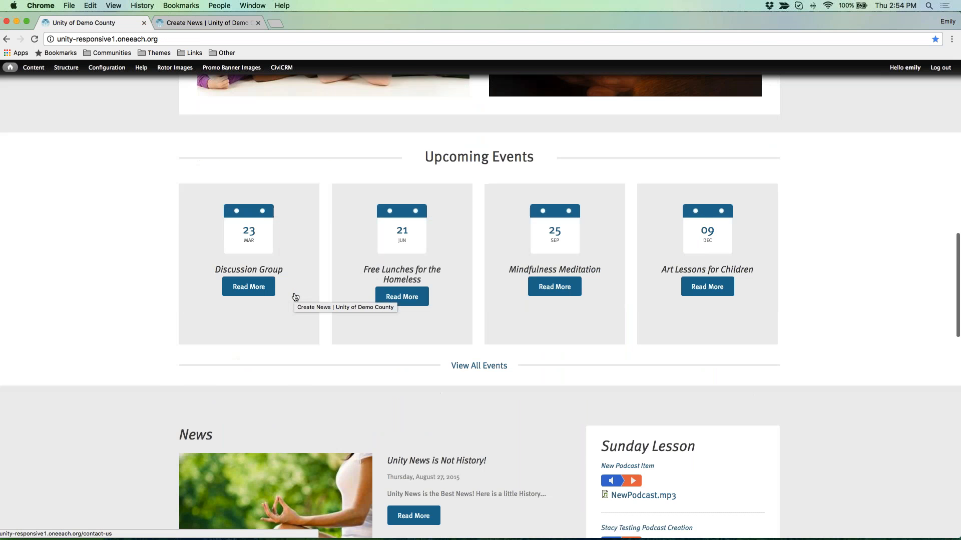
{"action": "scroll", "coordinate": [295, 297], "scroll_direction": "down", "scroll_amount": 10}
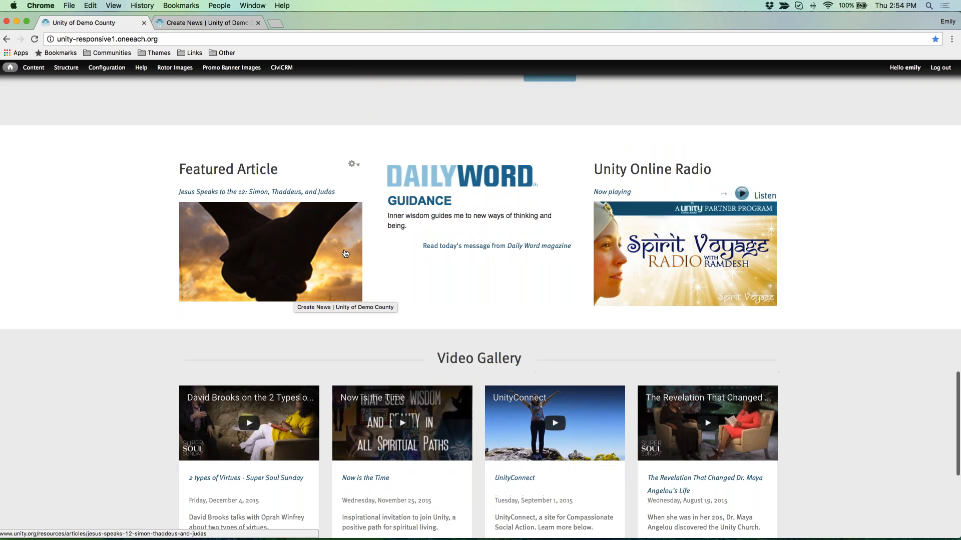
{"action": "scroll", "coordinate": [295, 298], "scroll_direction": "down", "scroll_amount": 4}
{"action": "scroll", "coordinate": [296, 297], "scroll_direction": "up", "scroll_amount": 12}
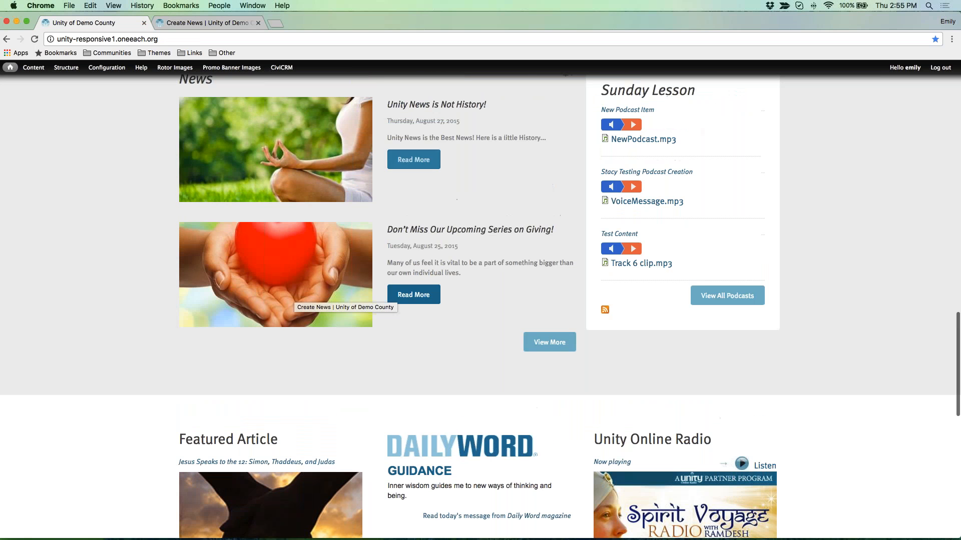
{"action": "left_click", "coordinate": [200, 22]}
{"action": "left_click_drag", "start_coordinate": [135, 331], "coordinate": [135, 338]}
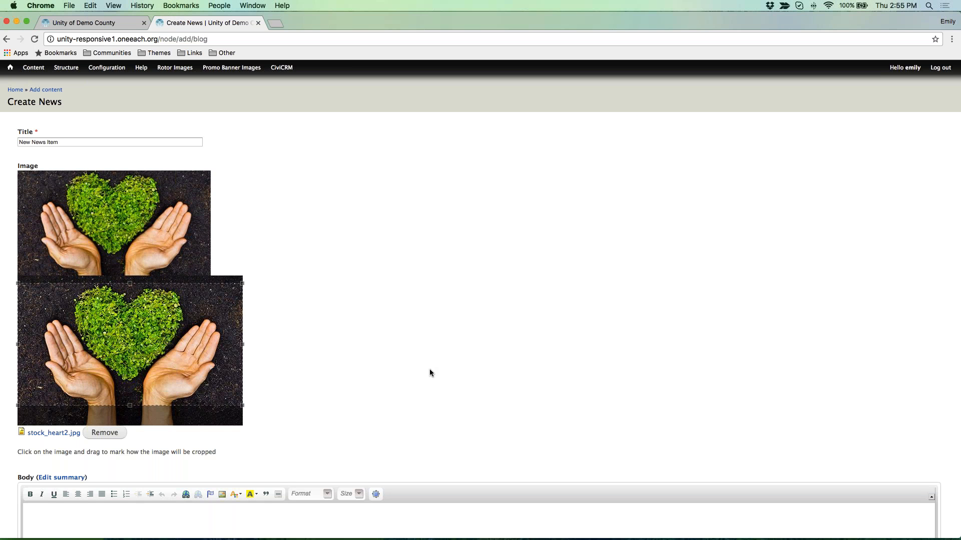
Write the body text "New news to come! Please stay tuned for wonderful information."
{"action": "scroll", "coordinate": [430, 371], "scroll_direction": "down", "scroll_amount": 3}
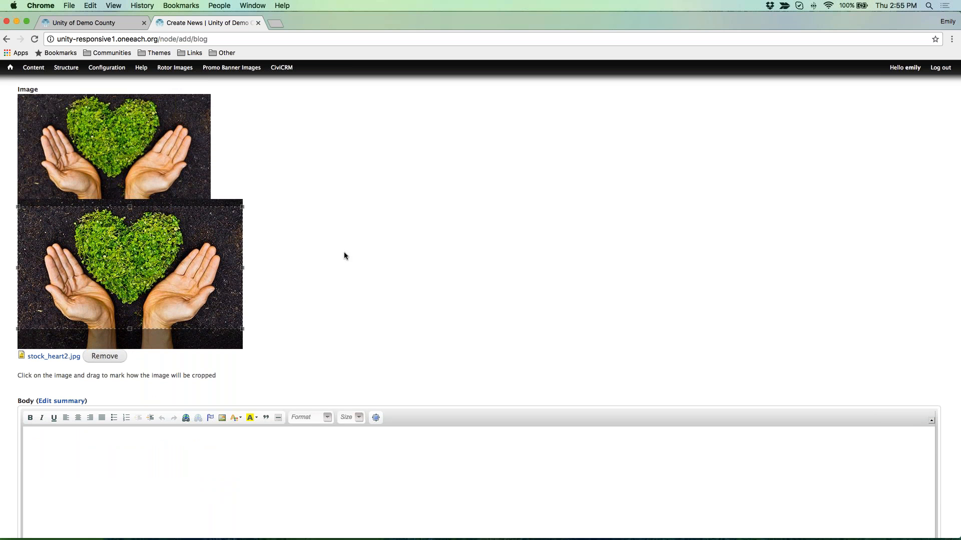
{"action": "scroll", "coordinate": [344, 256], "scroll_direction": "down", "scroll_amount": 4}
{"action": "left_click", "coordinate": [230, 401]}
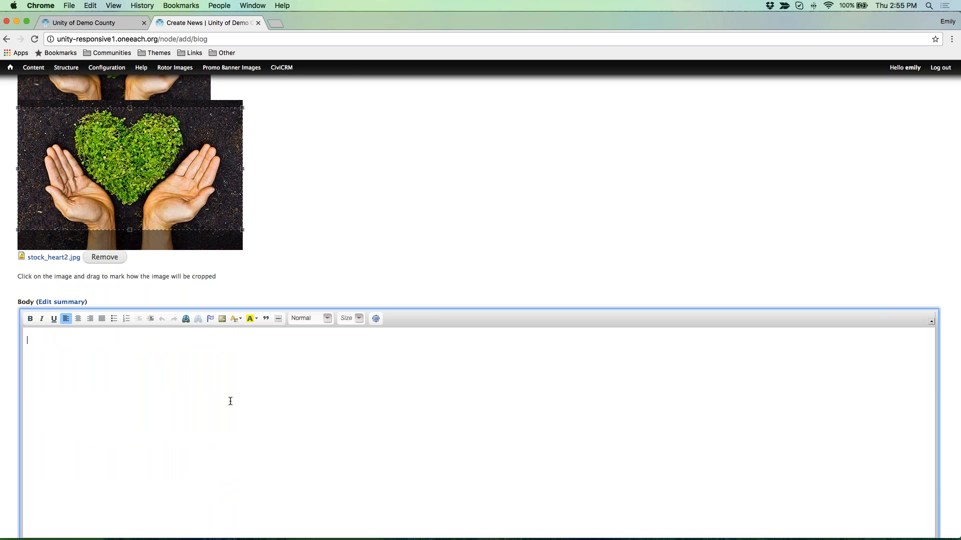
{"action": "type", "text": "New news to come! Please s"}
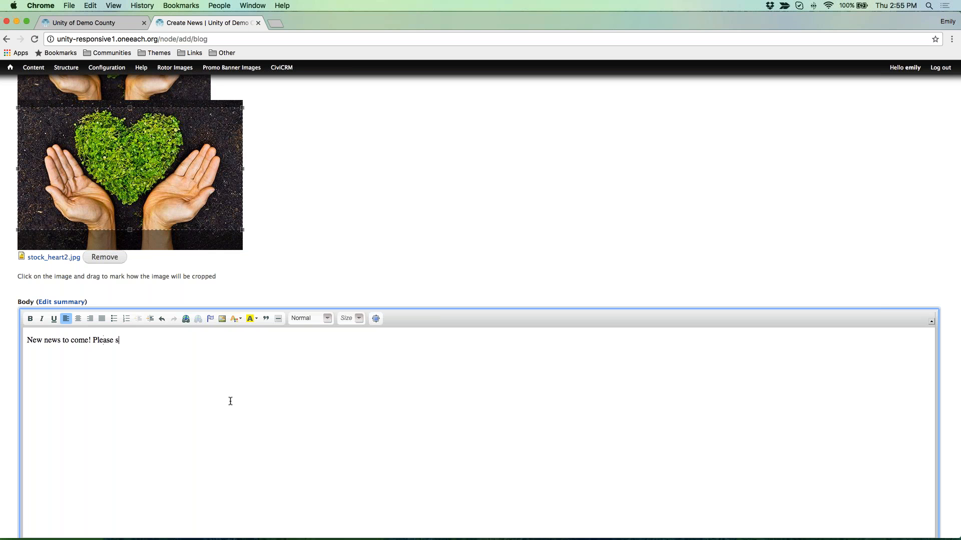
{"action": "type", "text": "tay tuned for wonderiul information."}
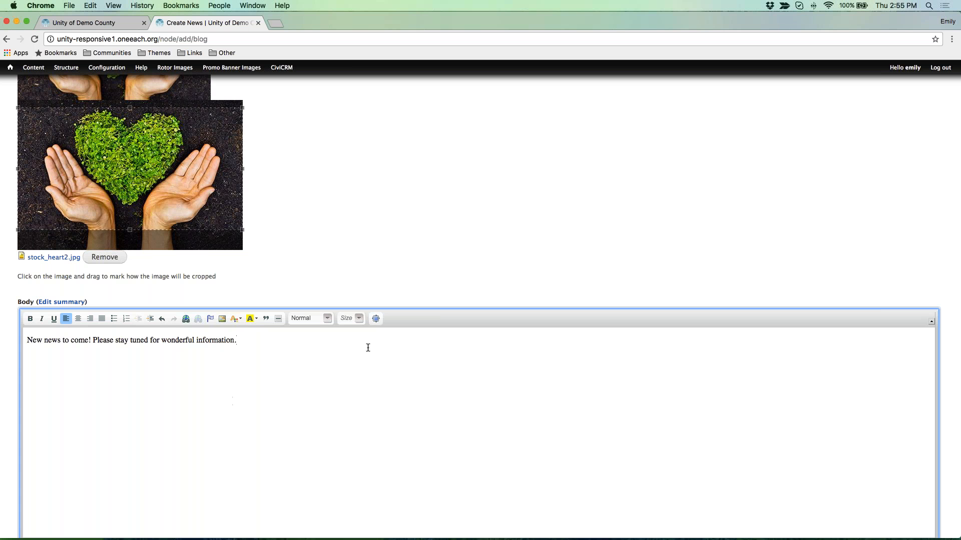
{"action": "left_click", "coordinate": [529, 229]}
{"action": "scroll", "coordinate": [275, 386], "scroll_direction": "down", "scroll_amount": 2}
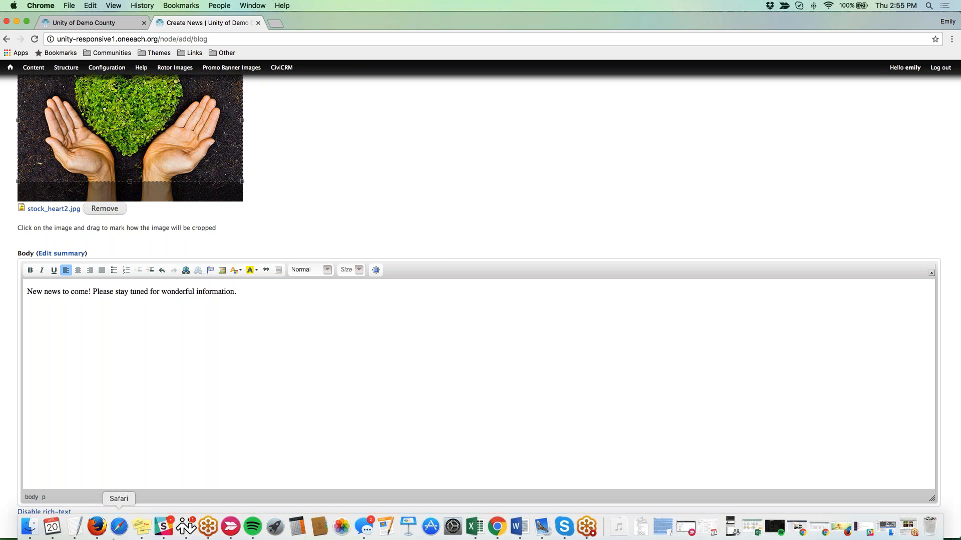
Bring up a blank TextEdit document, return to Chrome and check the News teaser texts on the home page
{"action": "left_click", "coordinate": [75, 529]}
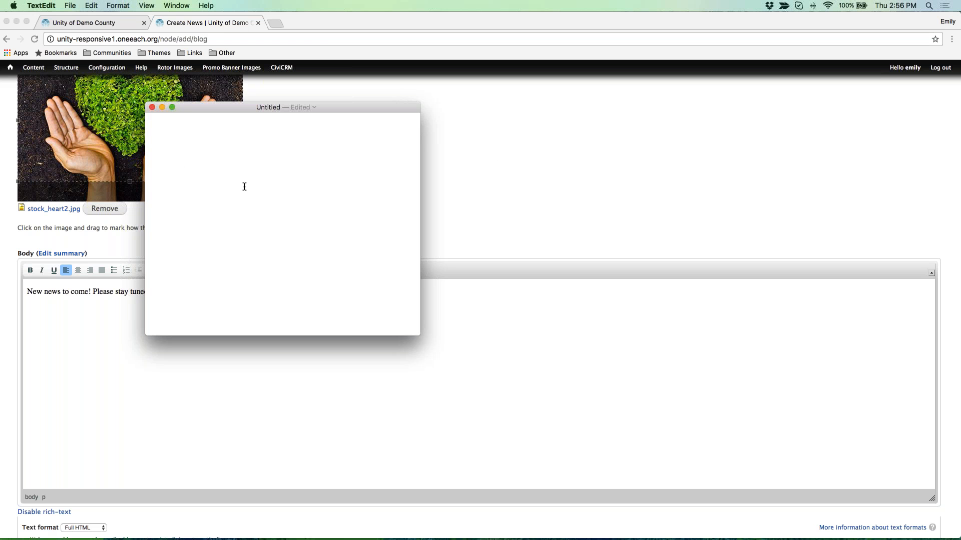
{"action": "left_click", "coordinate": [670, 358]}
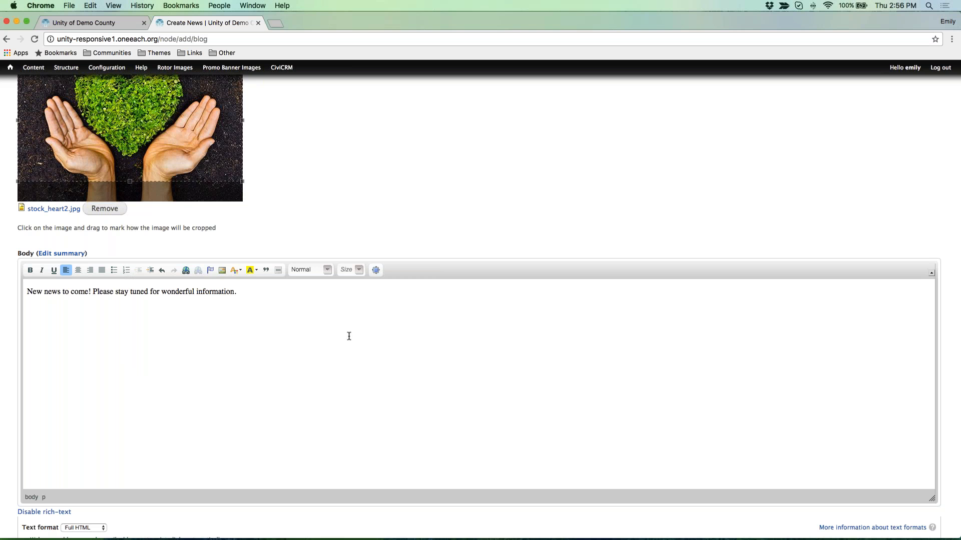
{"action": "left_click", "coordinate": [109, 28]}
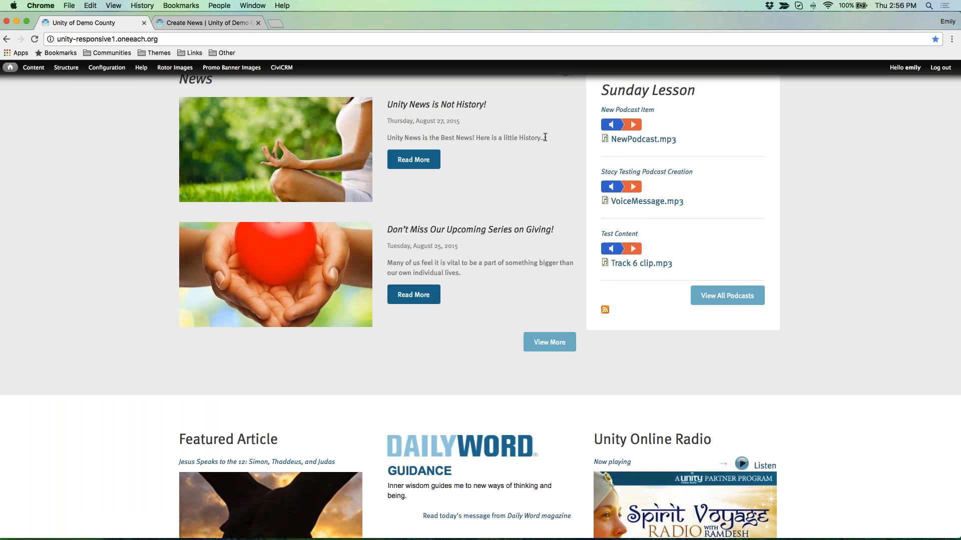
{"action": "left_click", "coordinate": [200, 25]}
Save the news item and check how it appears in the home page's News section
{"action": "scroll", "coordinate": [278, 307], "scroll_direction": "down", "scroll_amount": 5}
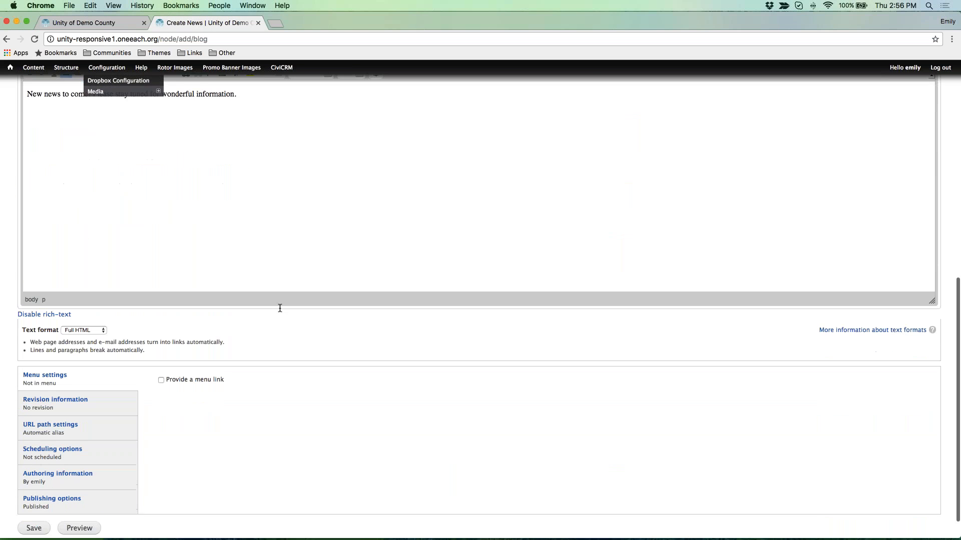
{"action": "scroll", "coordinate": [286, 350], "scroll_direction": "down", "scroll_amount": 1}
{"action": "left_click", "coordinate": [42, 502]}
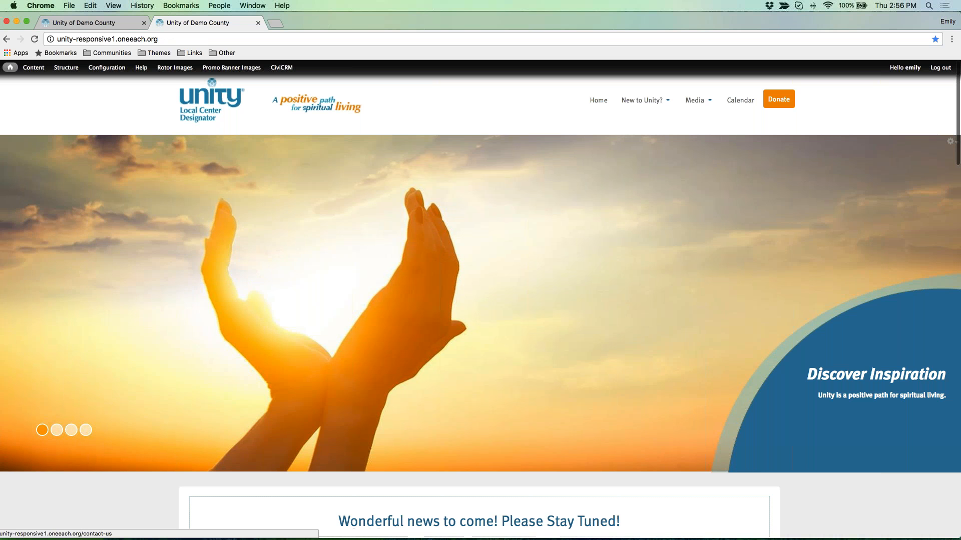
{"action": "scroll", "coordinate": [95, 237], "scroll_direction": "down", "scroll_amount": 10}
{"action": "scroll", "coordinate": [95, 224], "scroll_direction": "down", "scroll_amount": 10}
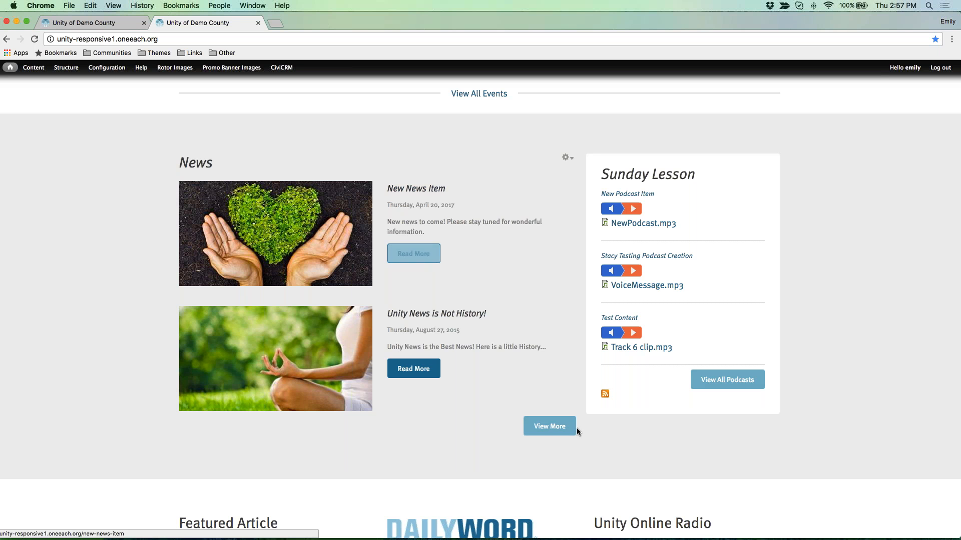
Look through the full News listing and view the New News Item article
{"action": "left_click", "coordinate": [553, 432]}
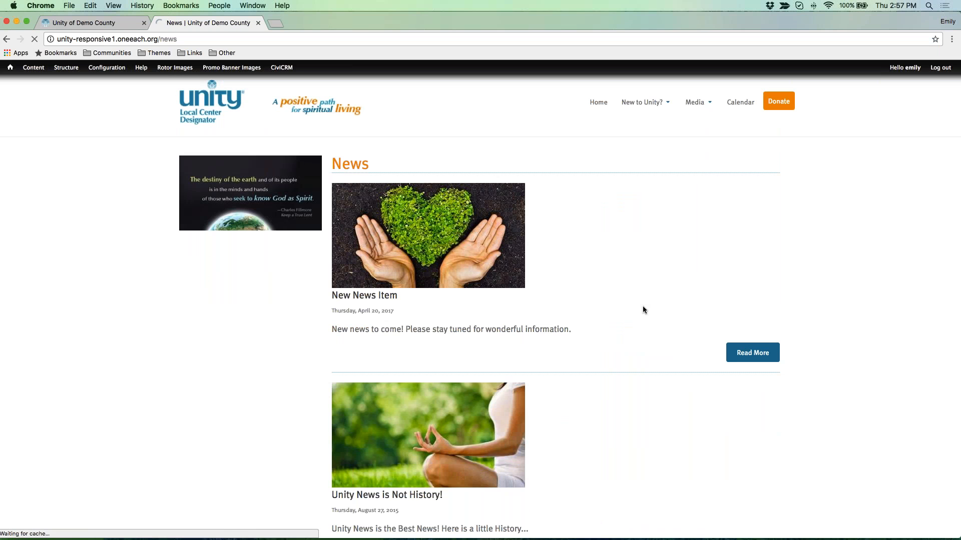
{"action": "scroll", "coordinate": [367, 191], "scroll_direction": "down", "scroll_amount": 1}
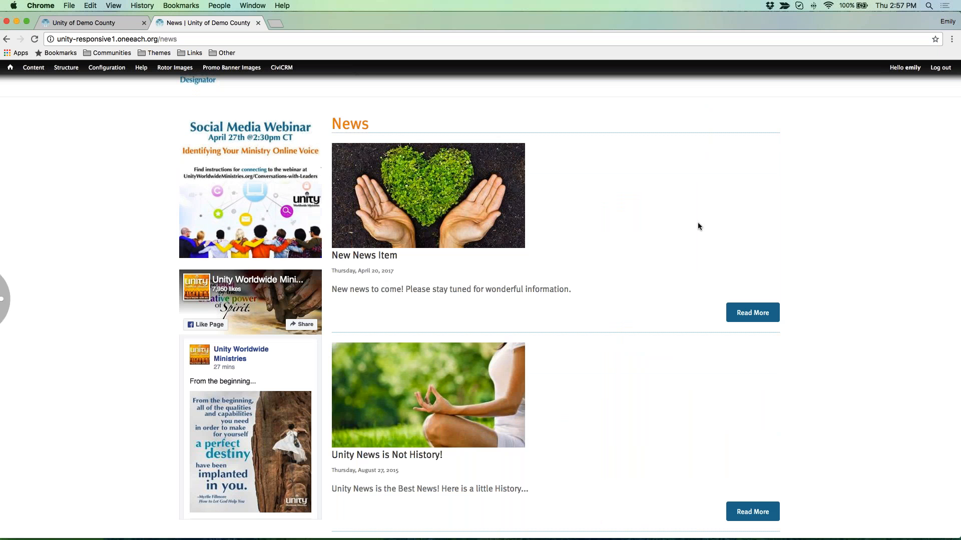
{"action": "scroll", "coordinate": [698, 223], "scroll_direction": "down", "scroll_amount": 2}
{"action": "scroll", "coordinate": [465, 388], "scroll_direction": "down", "scroll_amount": 5}
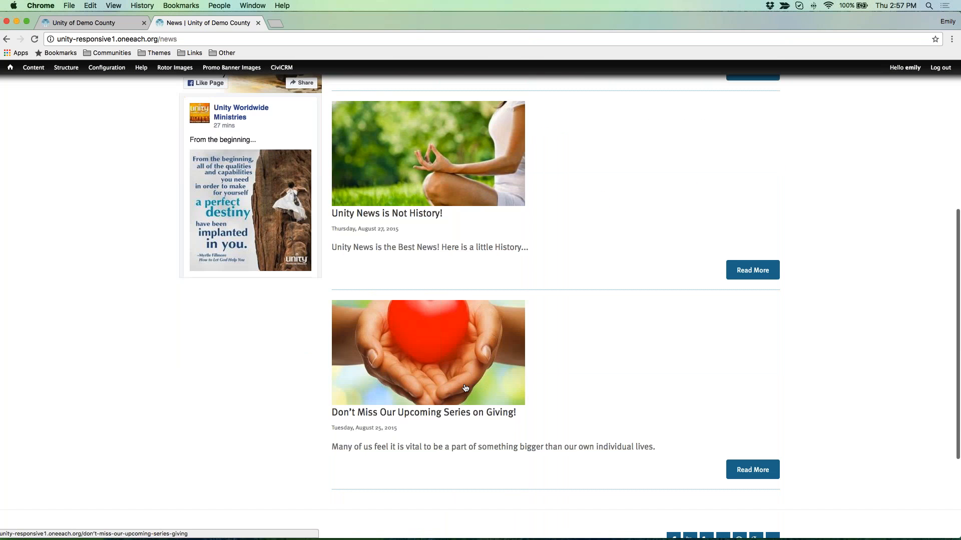
{"action": "scroll", "coordinate": [701, 275], "scroll_direction": "up", "scroll_amount": 6}
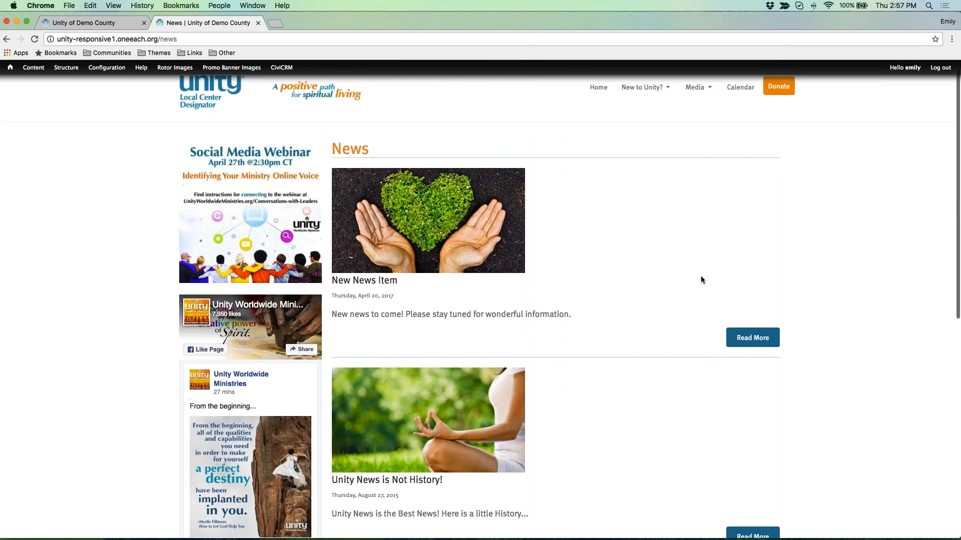
{"action": "left_click", "coordinate": [440, 205]}
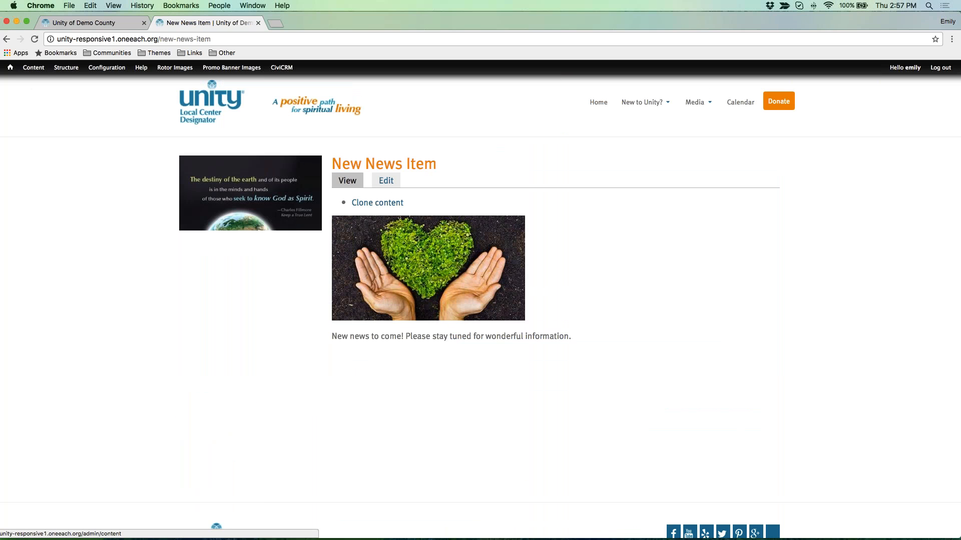
Open the site's content administration list and filter it to show only items of type News
{"action": "mouse_move", "coordinate": [29, 70]}
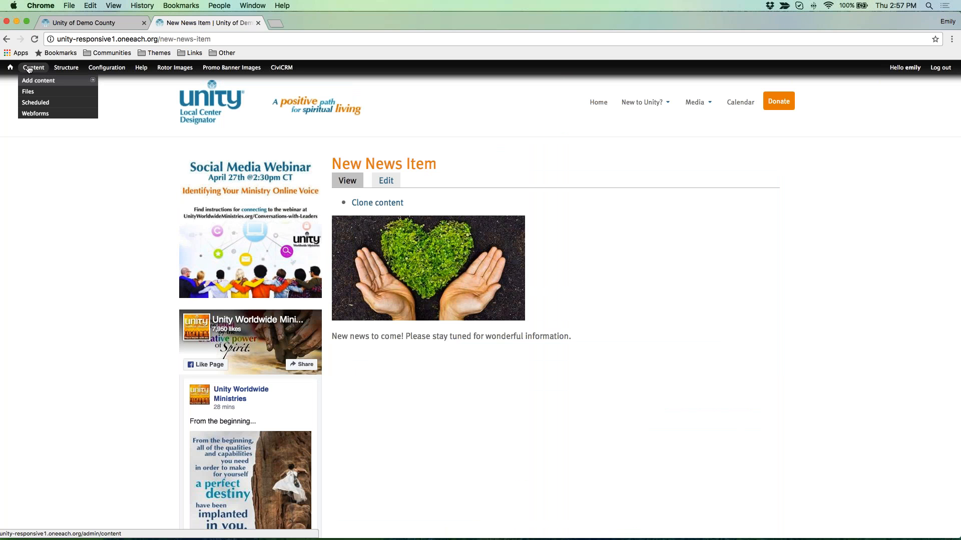
{"action": "left_click", "coordinate": [31, 69]}
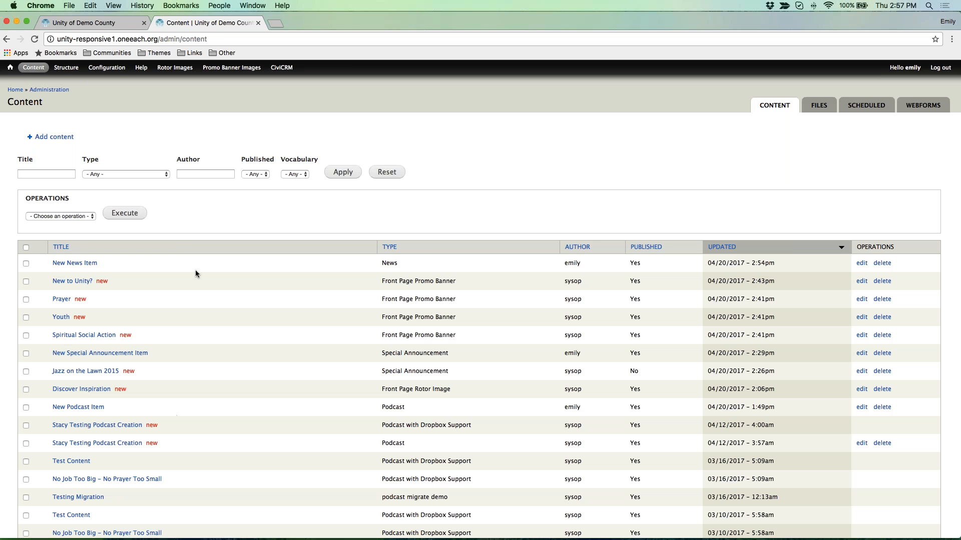
{"action": "left_click", "coordinate": [97, 174]}
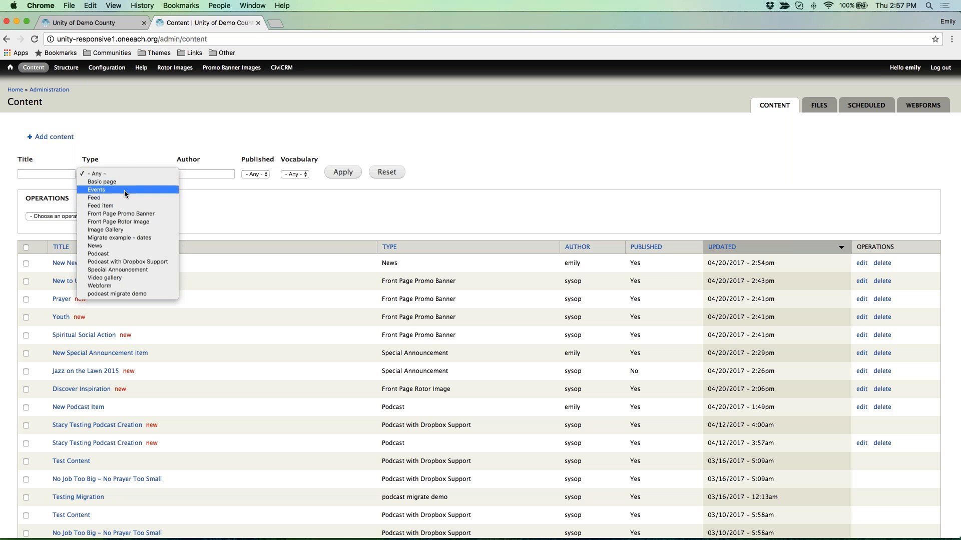
{"action": "left_click", "coordinate": [113, 246]}
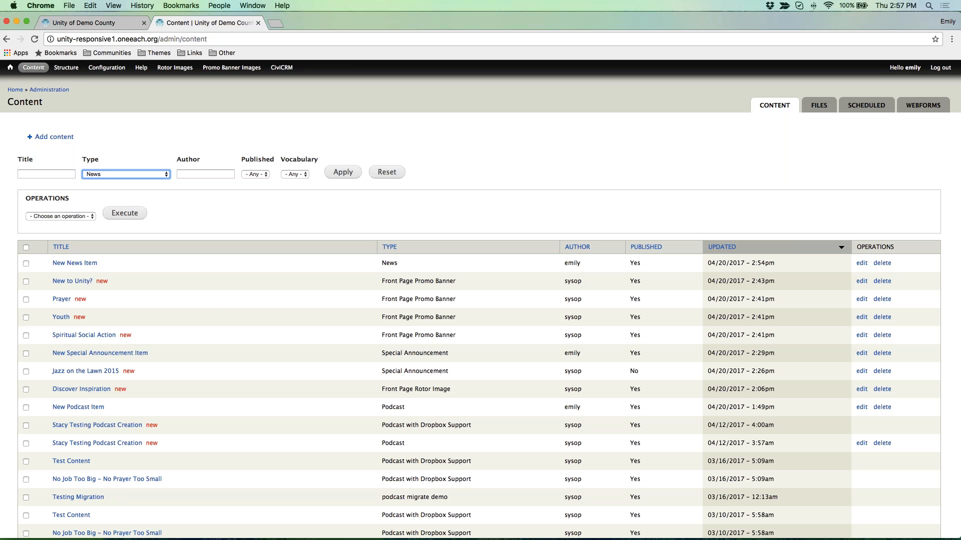
{"action": "left_click", "coordinate": [343, 173]}
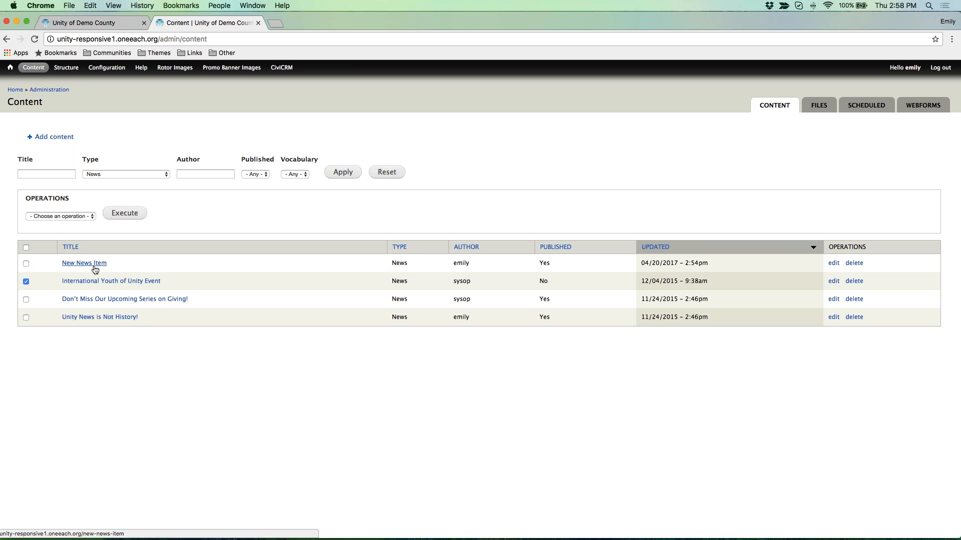
With International Youth of Unity Event selected, look through the available bulk operations without choosing one
{"action": "left_click", "coordinate": [53, 216]}
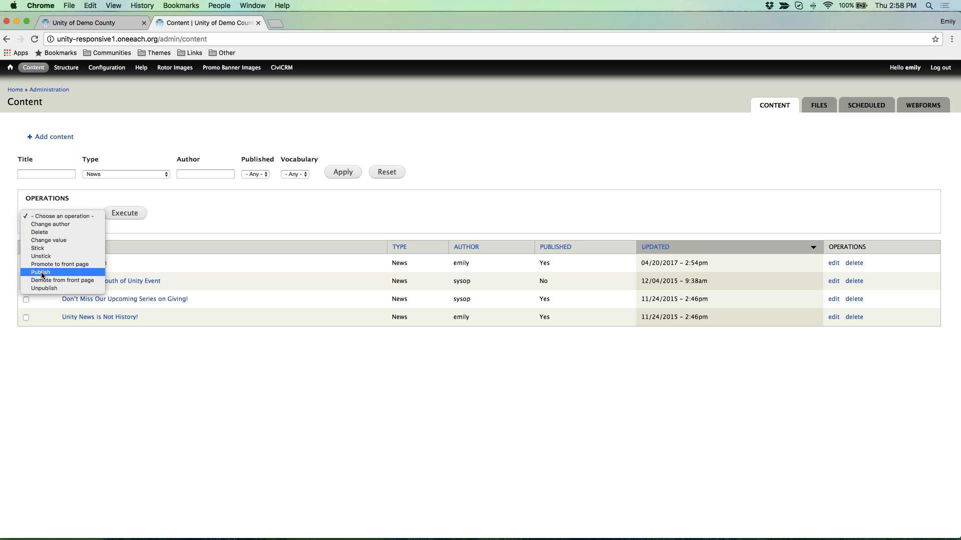
{"action": "left_click", "coordinate": [142, 250]}
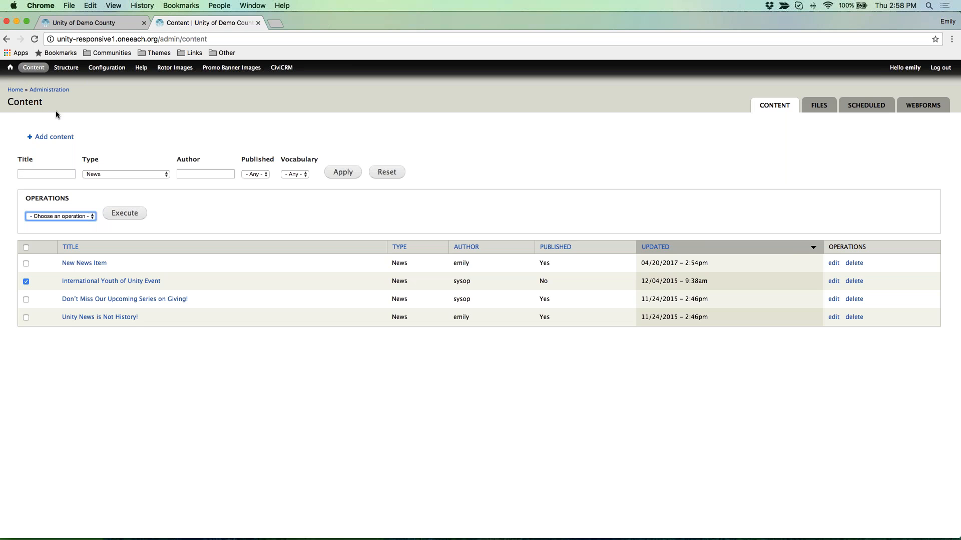
Head back to the site's home page, view the OneEach Technologies support site and return to the website's browser tab
{"action": "left_click", "coordinate": [15, 90]}
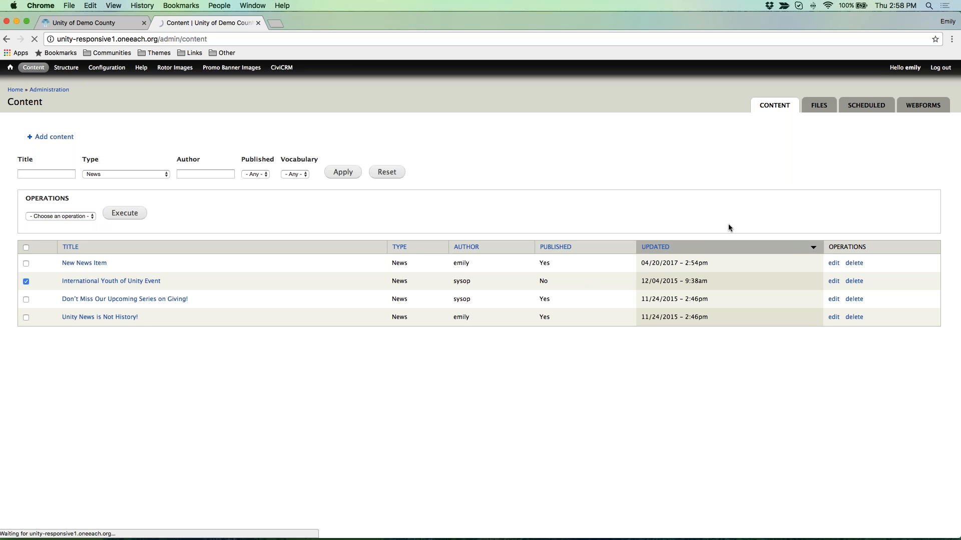
{"action": "left_click", "coordinate": [141, 68]}
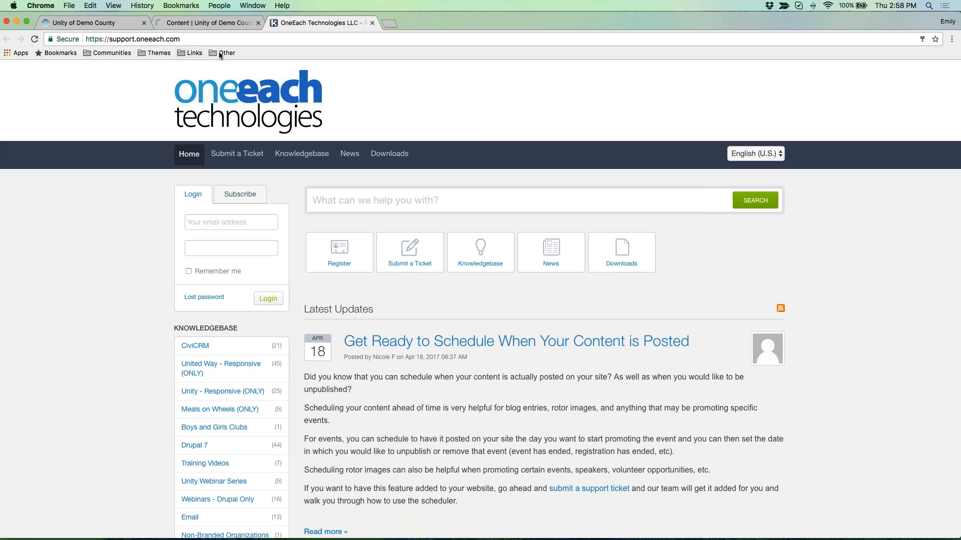
{"action": "left_click", "coordinate": [208, 23]}
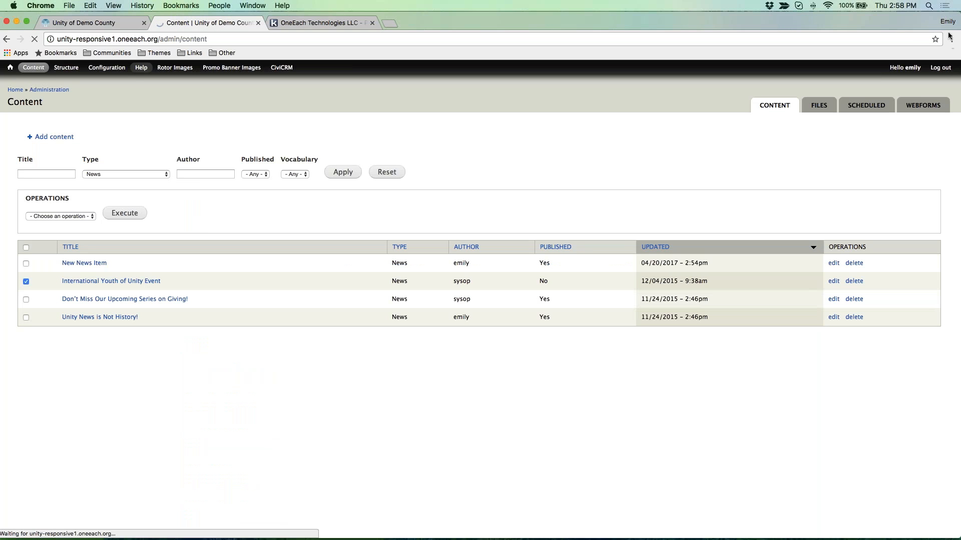